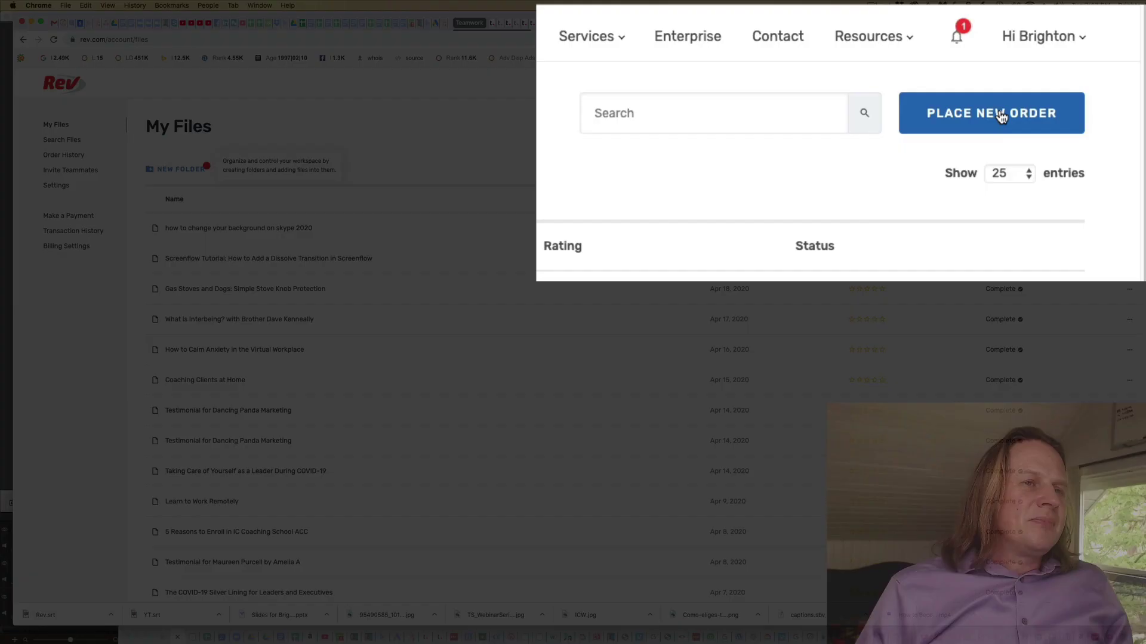
- Add the 'how to change your background' video from the other YouTube channel to the $2.50 captions cart
{"action": "left_click", "coordinate": [1001, 117]}
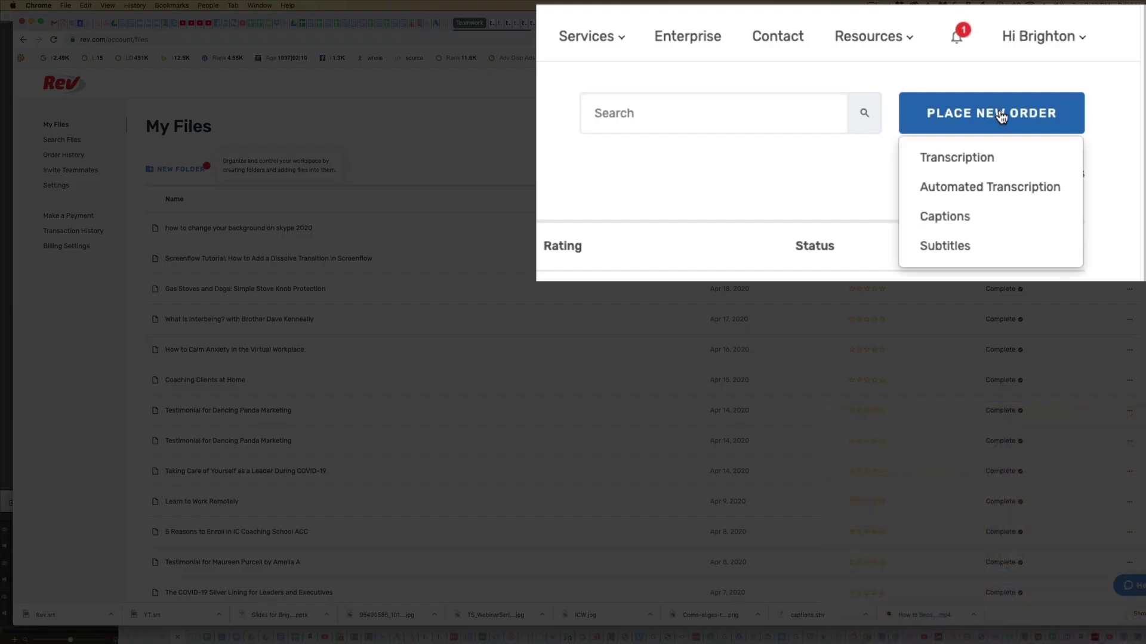
{"action": "left_click", "coordinate": [966, 221]}
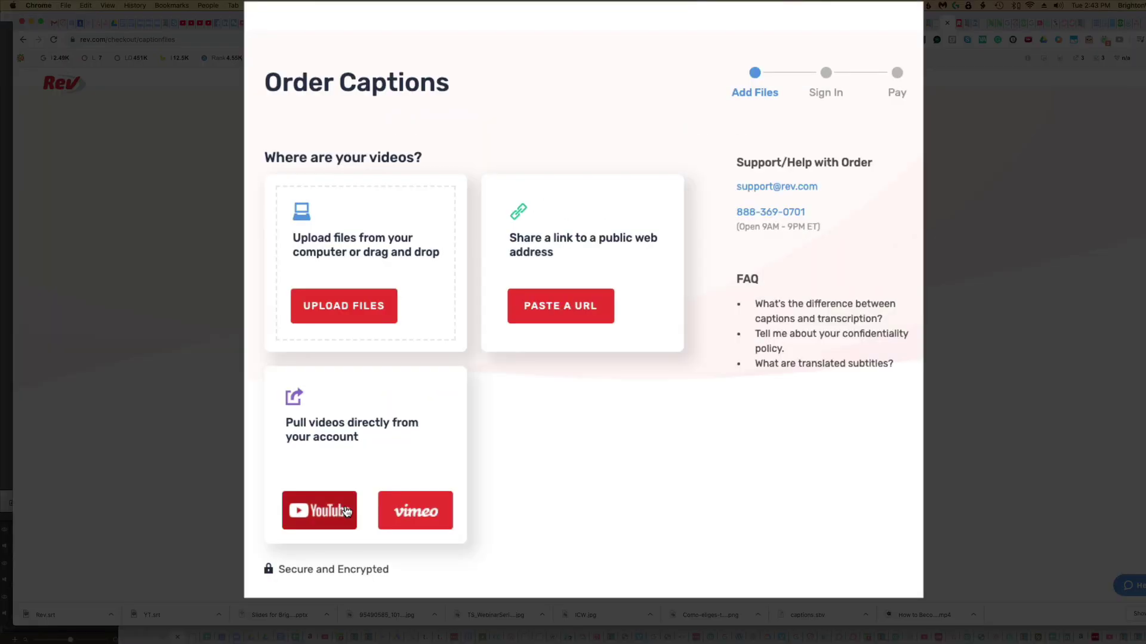
{"action": "left_click", "coordinate": [346, 512]}
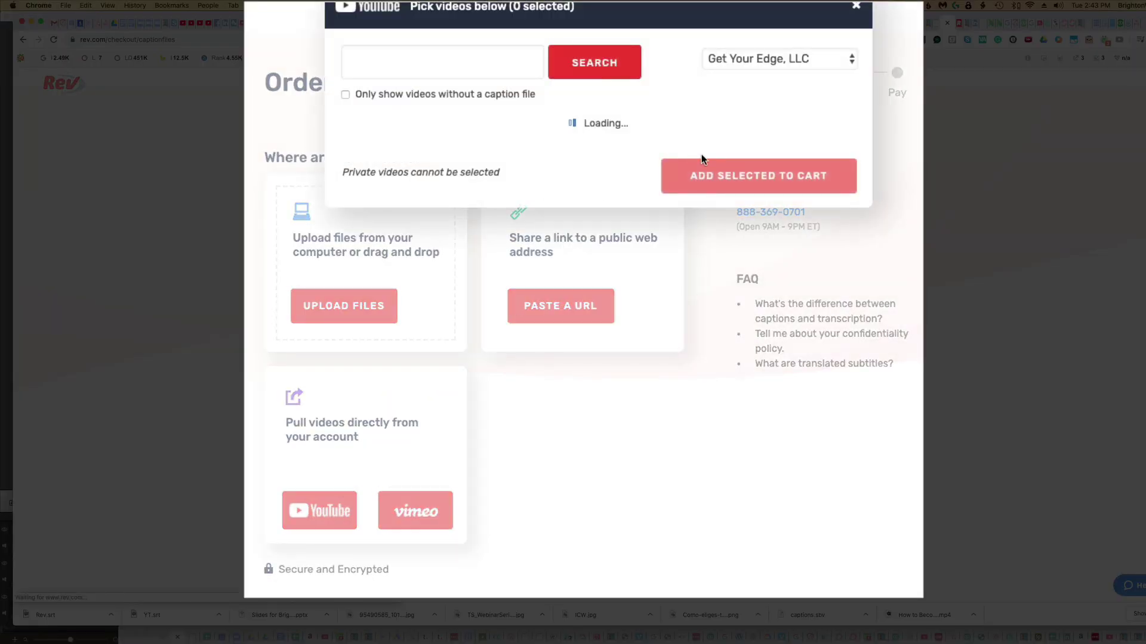
{"action": "left_click", "coordinate": [772, 58]}
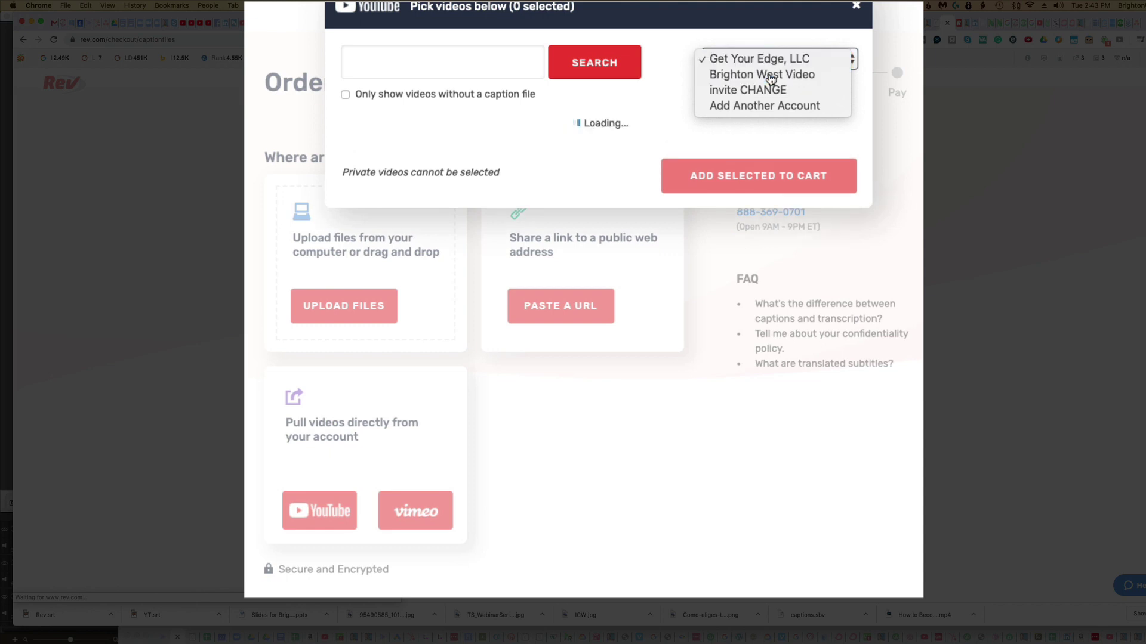
{"action": "left_click", "coordinate": [772, 75]}
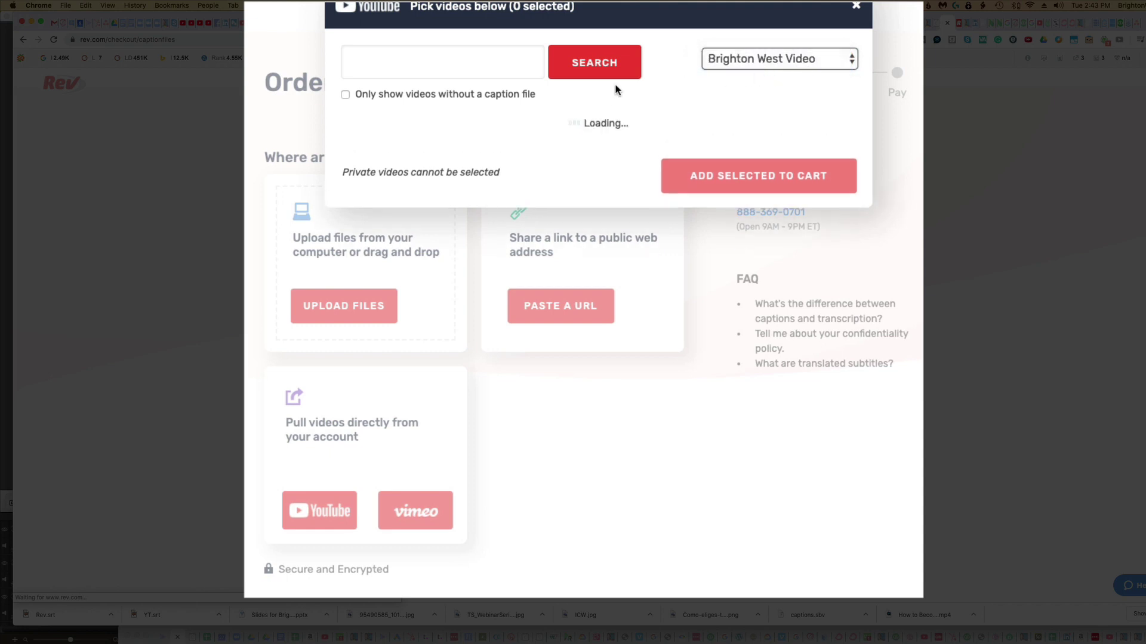
{"action": "left_click", "coordinate": [586, 312]}
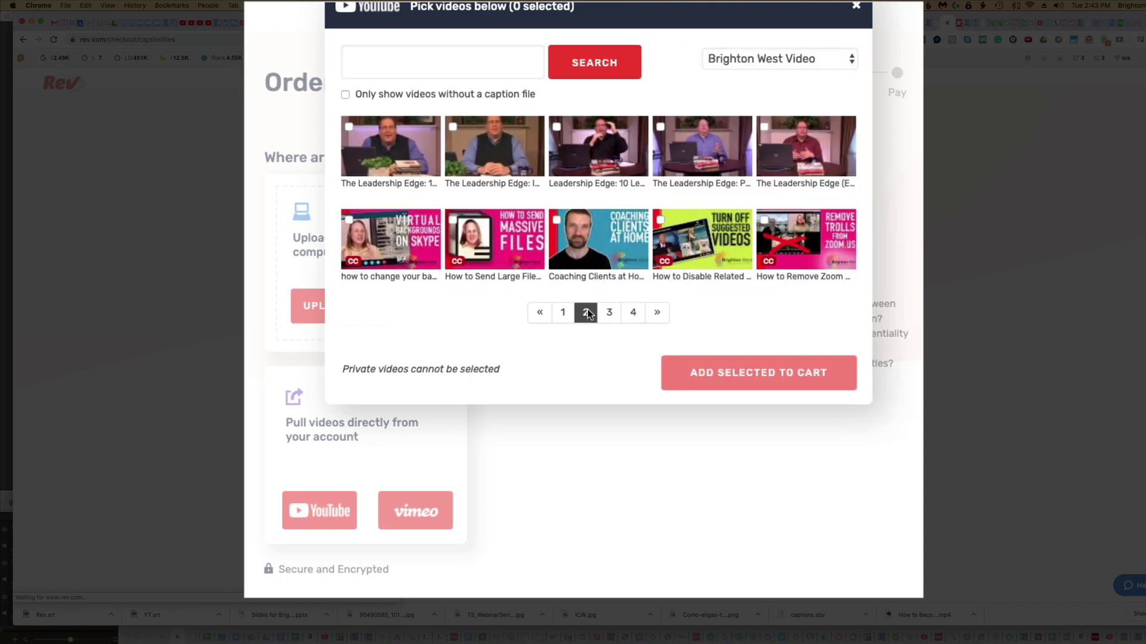
{"action": "left_click", "coordinate": [349, 219]}
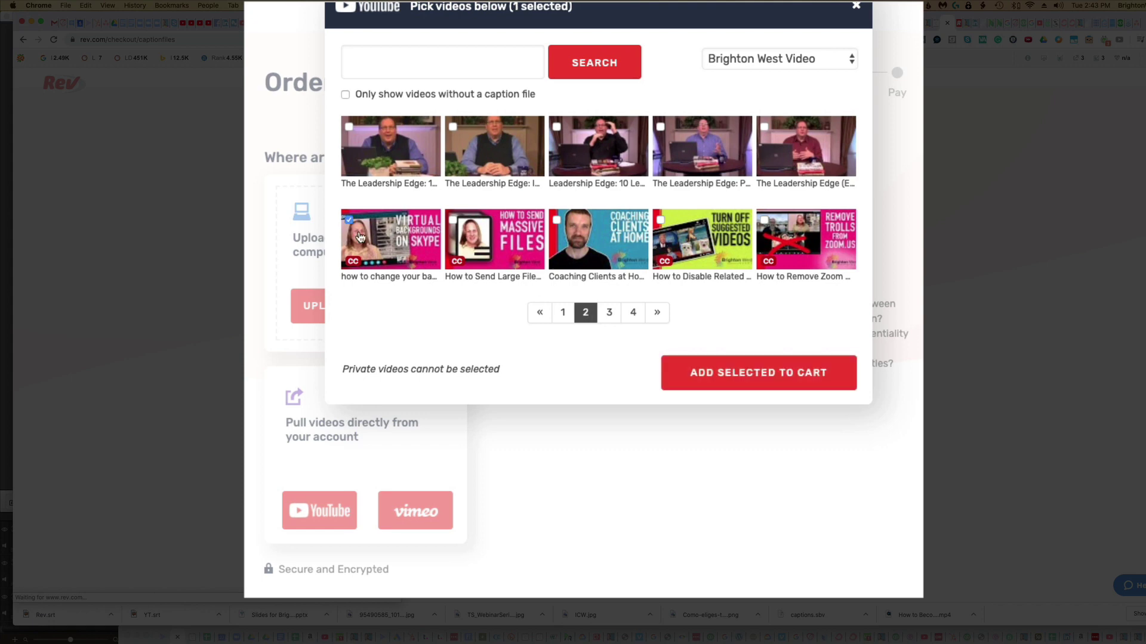
{"action": "left_click", "coordinate": [766, 391]}
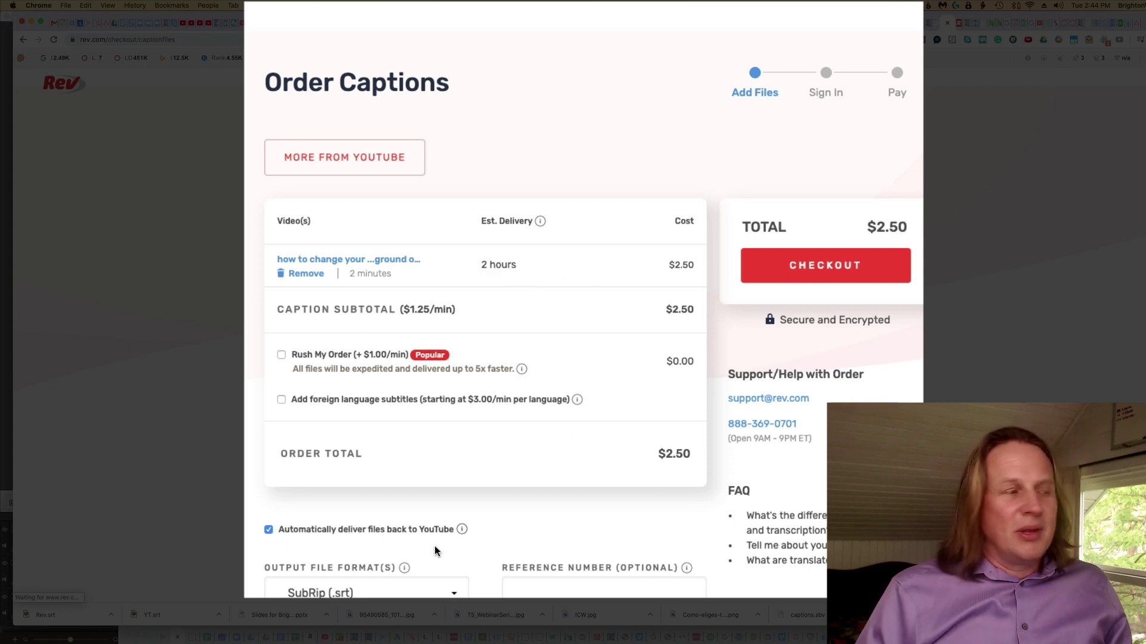
- Check out the captions order
{"action": "left_click", "coordinate": [792, 274]}
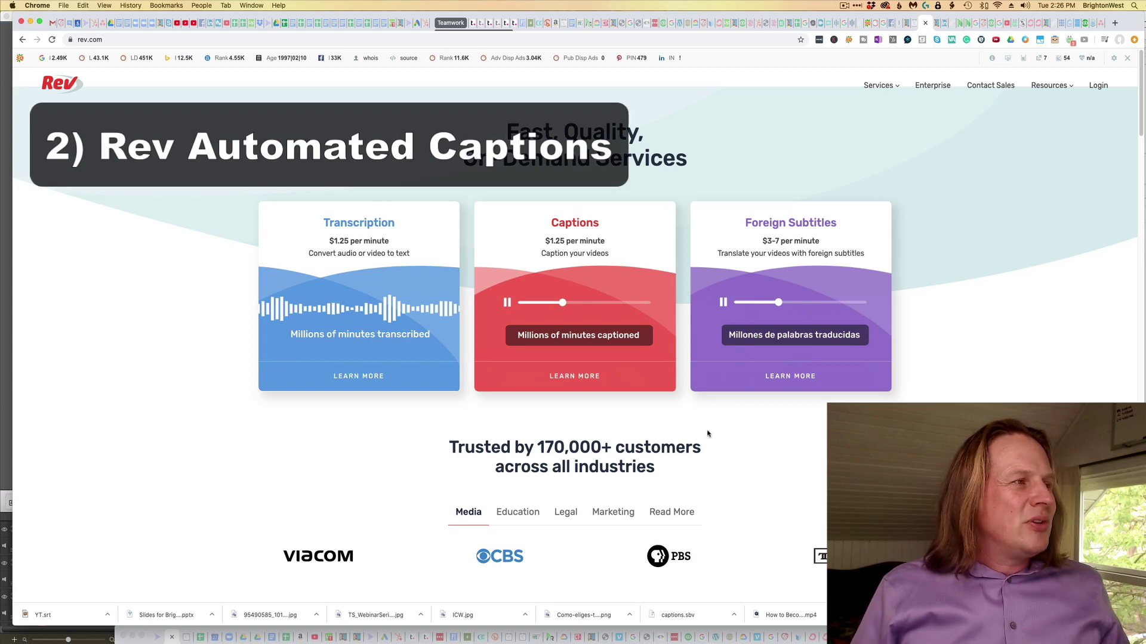
- Log in to Rev and begin an Automated Transcription order
{"action": "left_click", "coordinate": [1098, 86]}
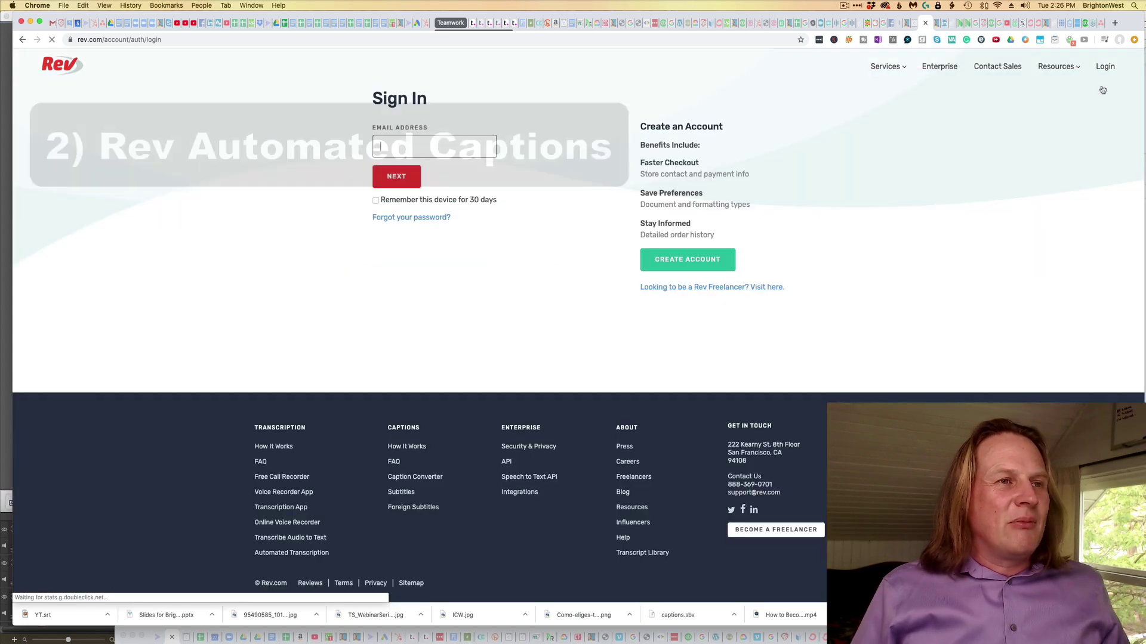
{"action": "left_click", "coordinate": [412, 165]}
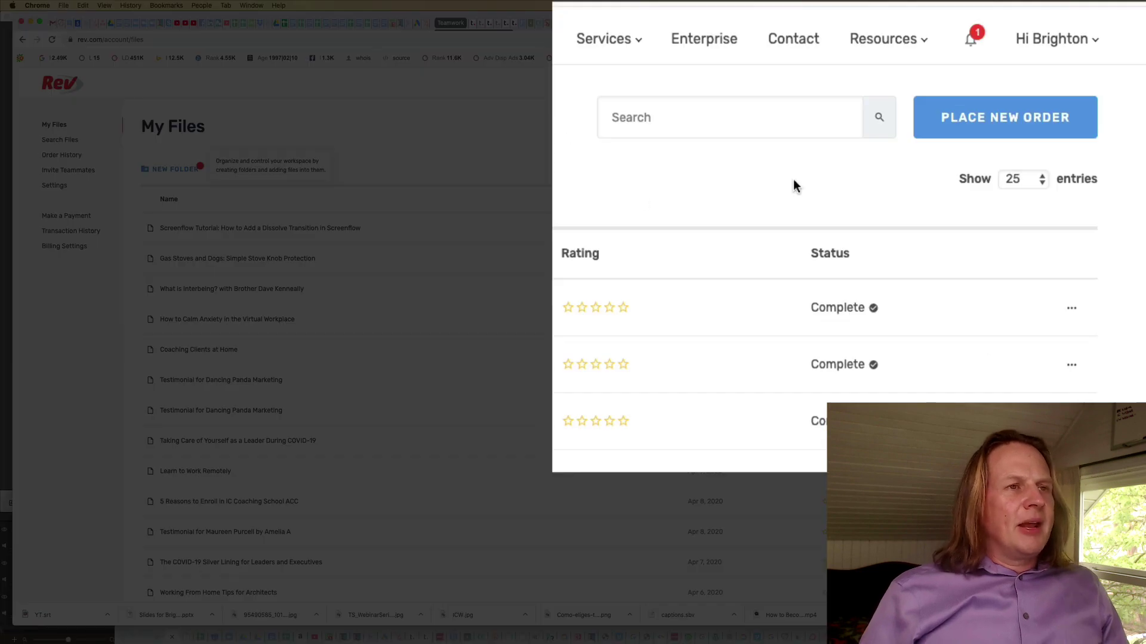
{"action": "left_click", "coordinate": [958, 129]}
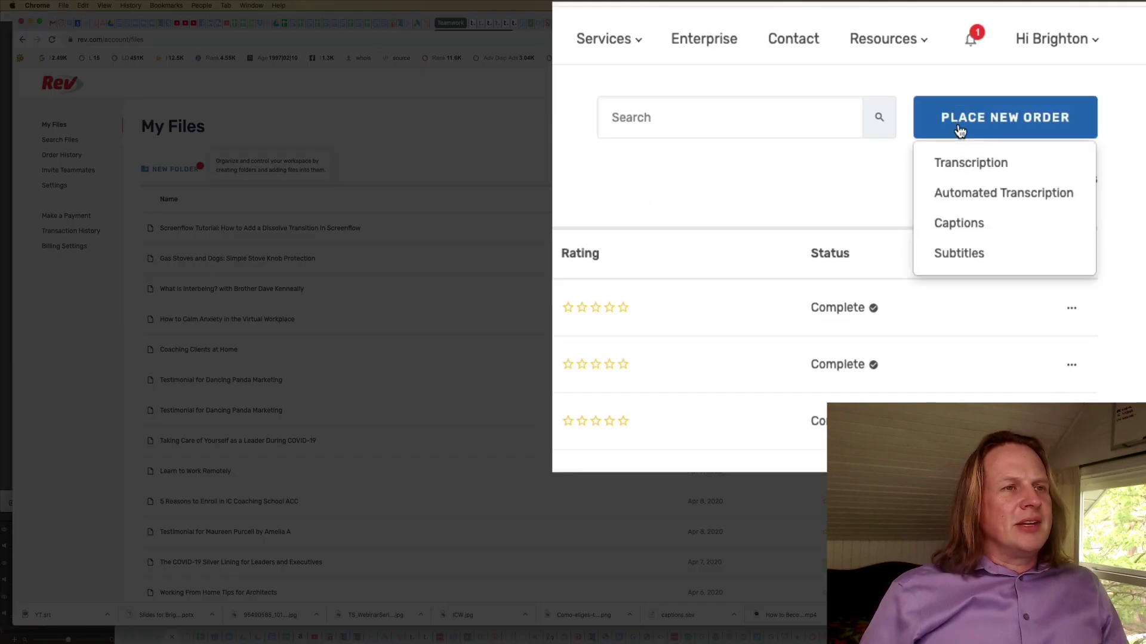
{"action": "left_click", "coordinate": [1011, 201]}
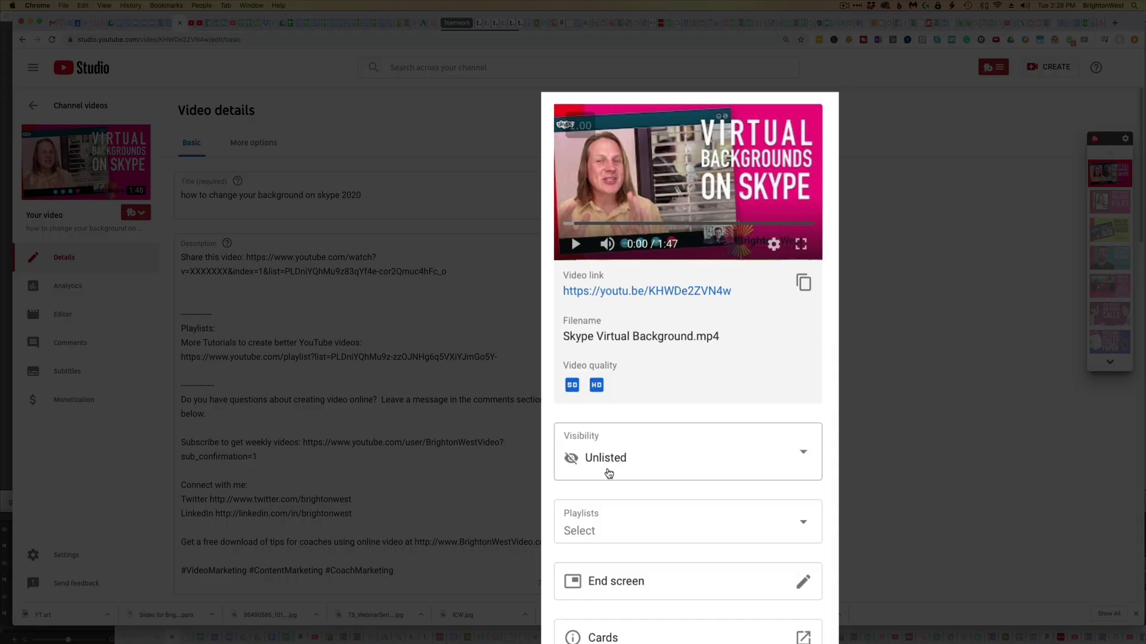
- Copy the Skype background video's link in YouTube Studio, keeping its visibility Unlisted
{"action": "left_click", "coordinate": [609, 474]}
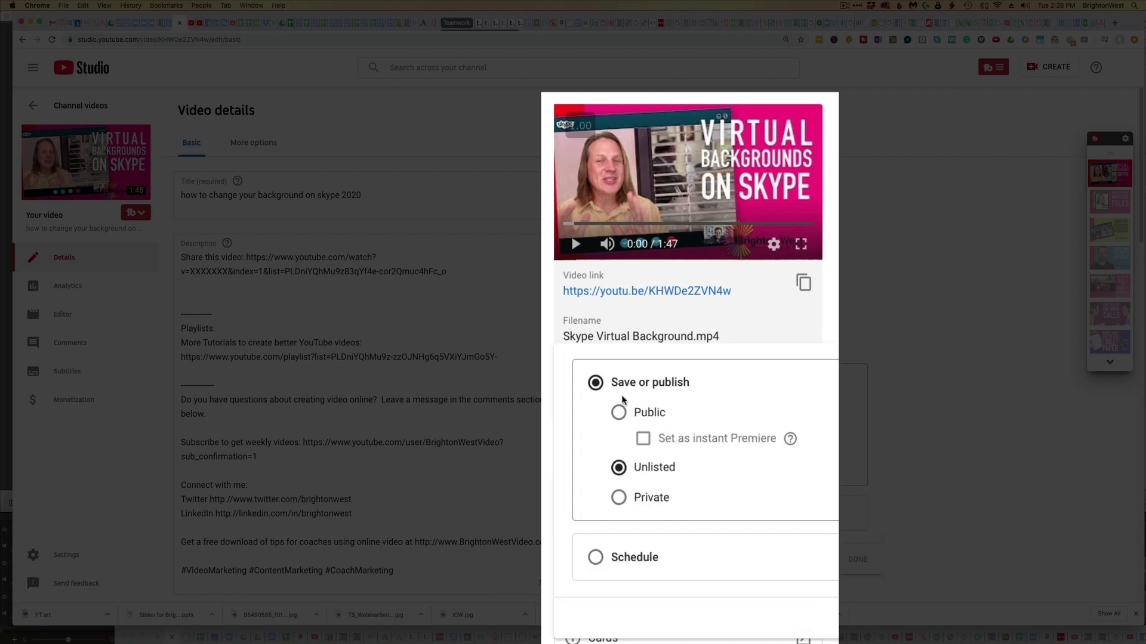
{"action": "left_click", "coordinate": [942, 410]}
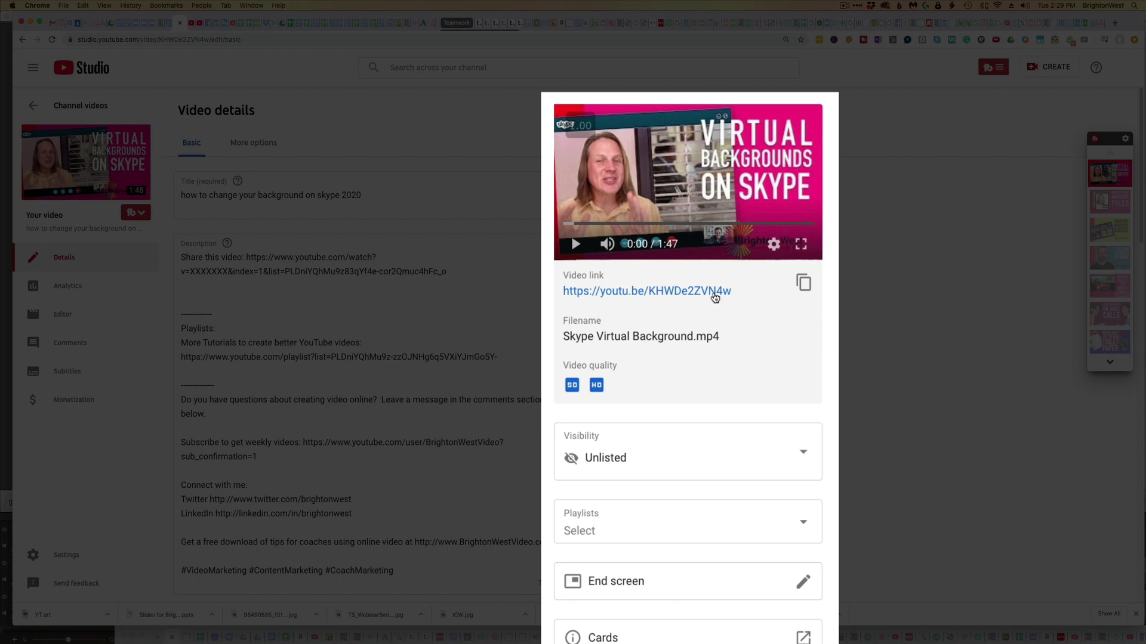
{"action": "left_click", "coordinate": [799, 292]}
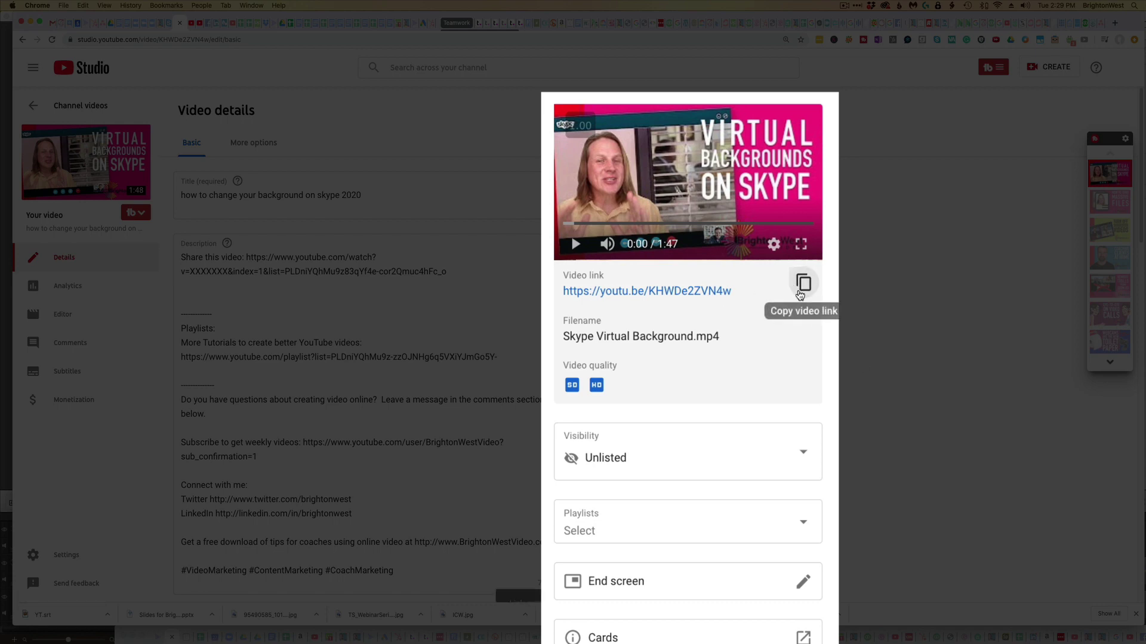
{"action": "left_click", "coordinate": [929, 24]}
- Place a $0.50 automated transcript order for the pasted YouTube video link
{"action": "left_click", "coordinate": [559, 281]}
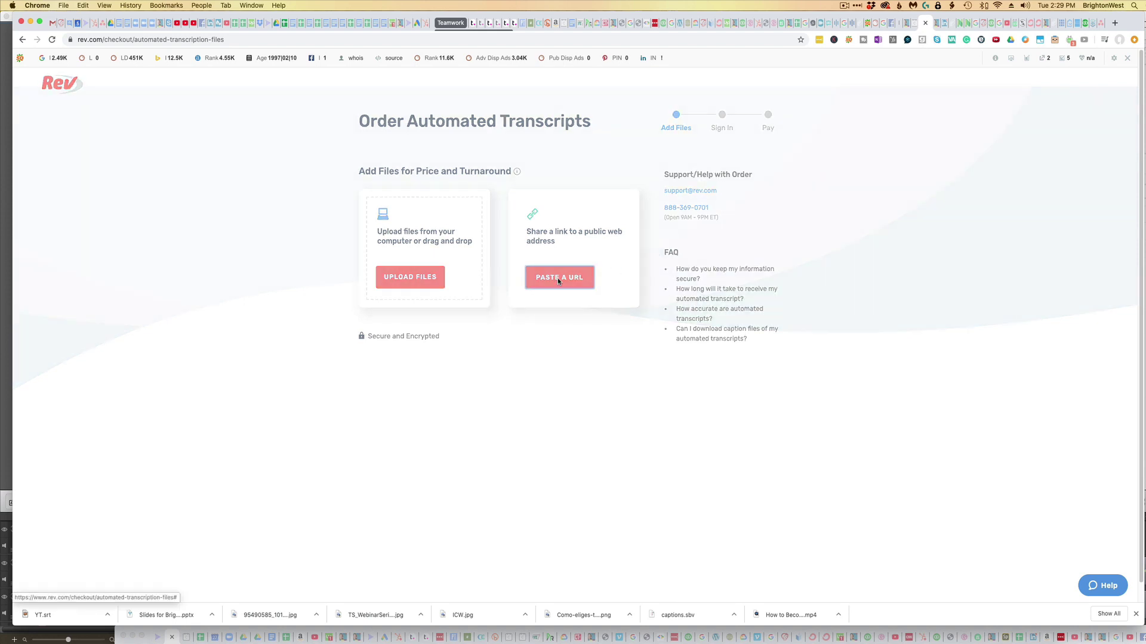
{"action": "key", "text": "super+v"}
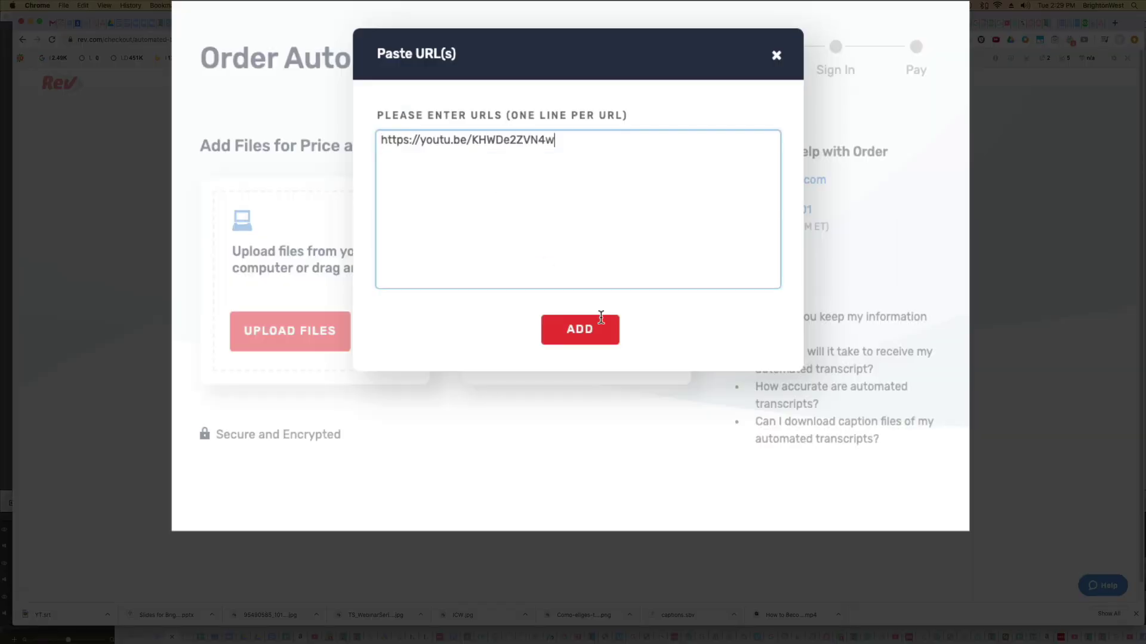
{"action": "left_click", "coordinate": [591, 340]}
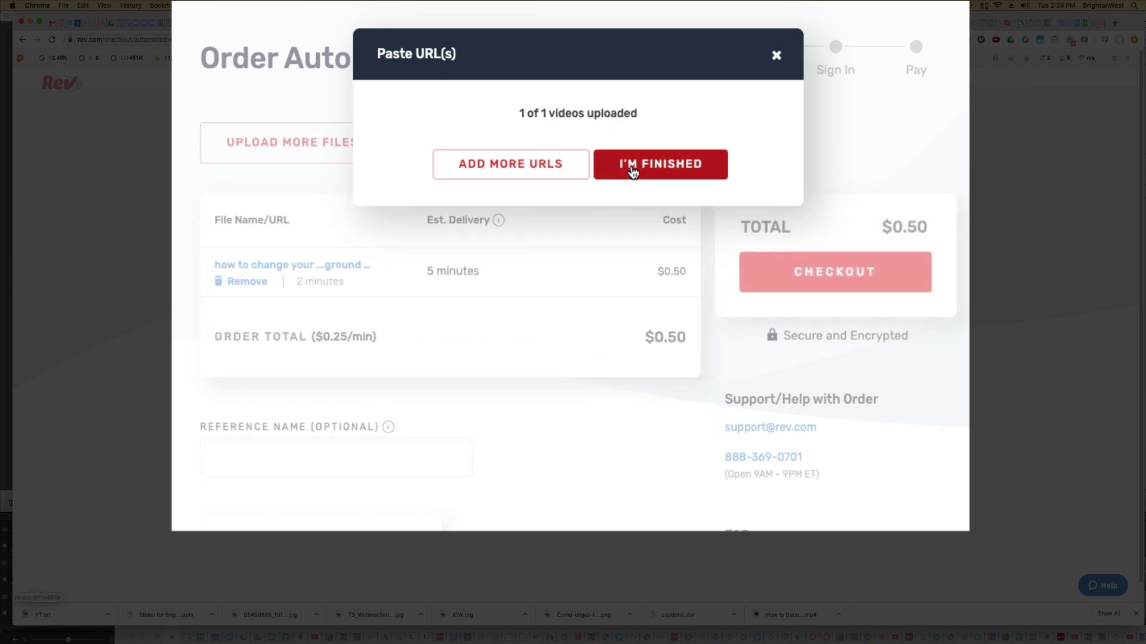
{"action": "left_click", "coordinate": [633, 171]}
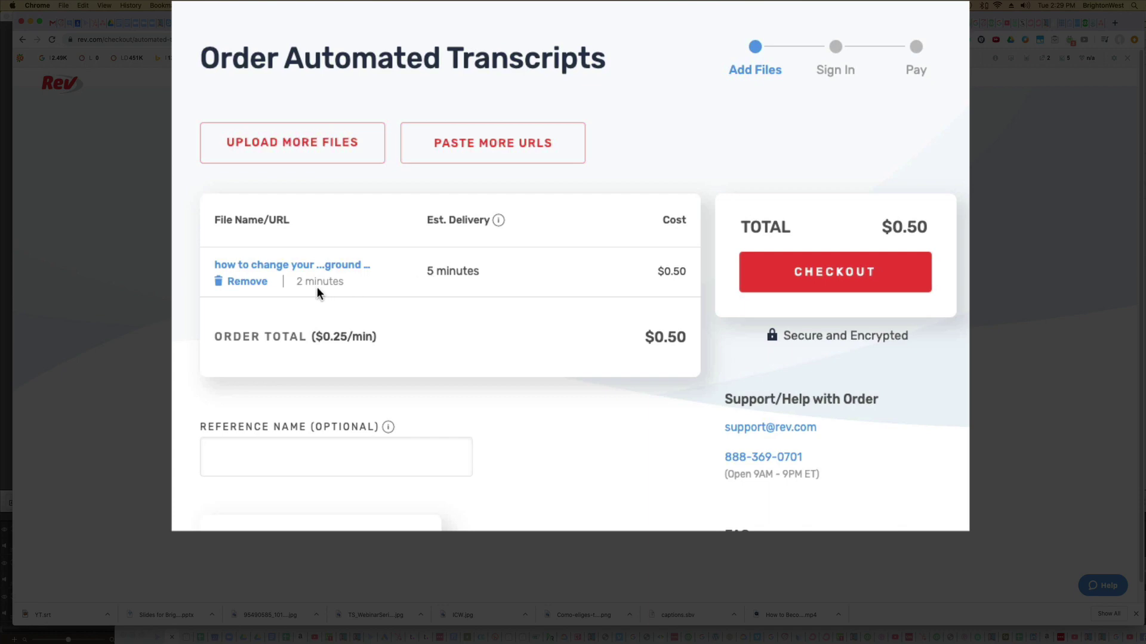
{"action": "left_click", "coordinate": [817, 272]}
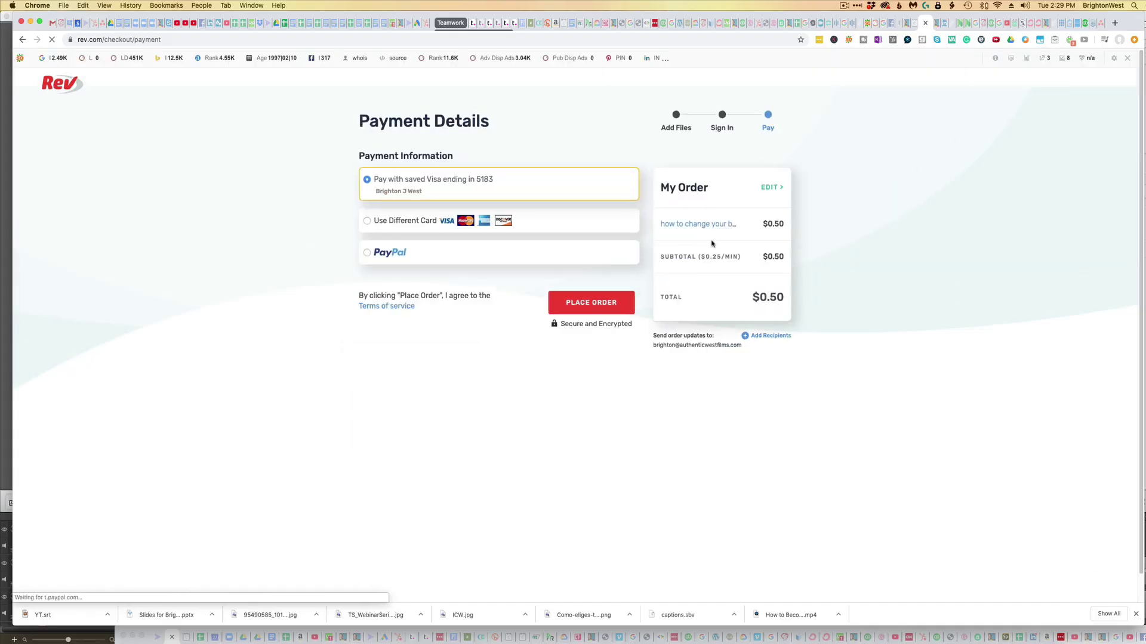
{"action": "left_click", "coordinate": [589, 303]}
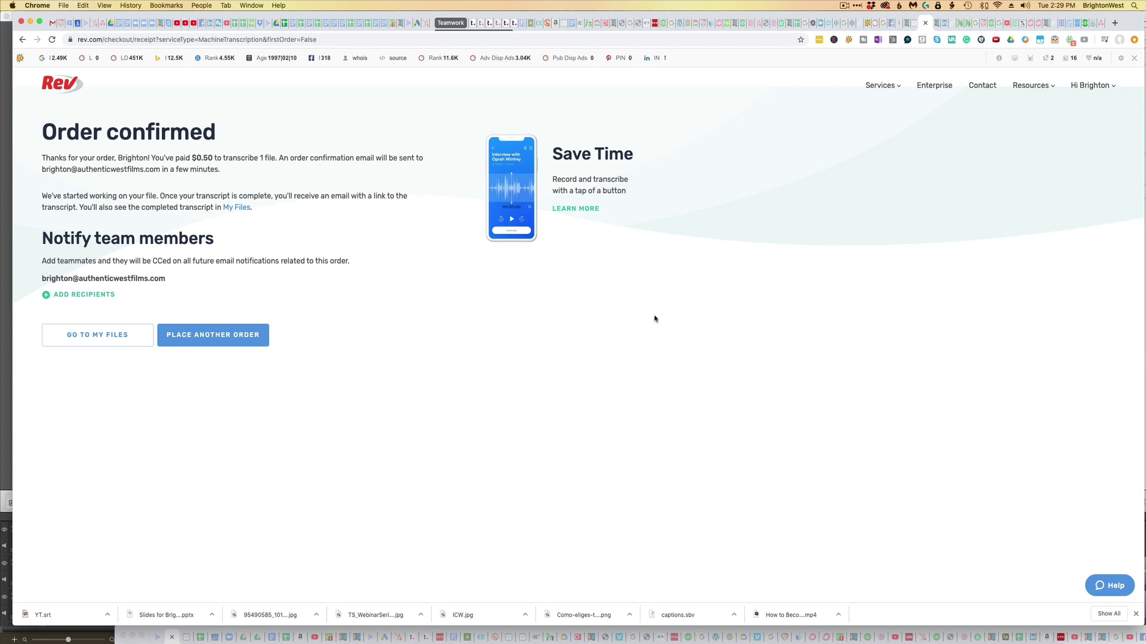
{"action": "left_click", "coordinate": [1109, 85]}
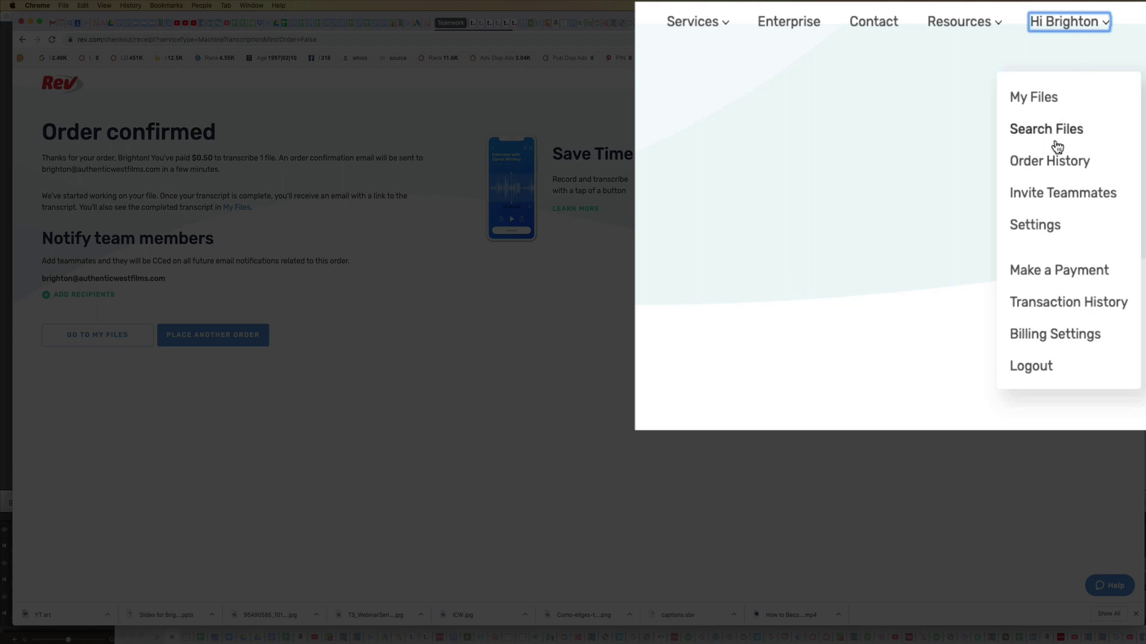
- Open the newest order from Order History and view its skype background transcript for editing
{"action": "left_click", "coordinate": [1053, 160]}
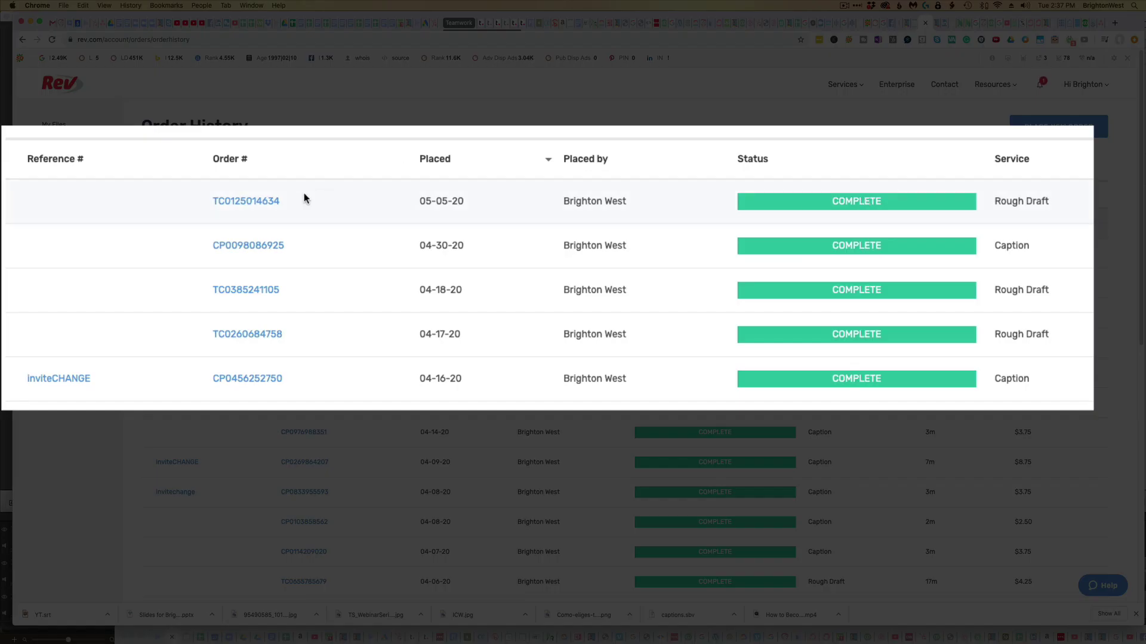
{"action": "left_click", "coordinate": [306, 199]}
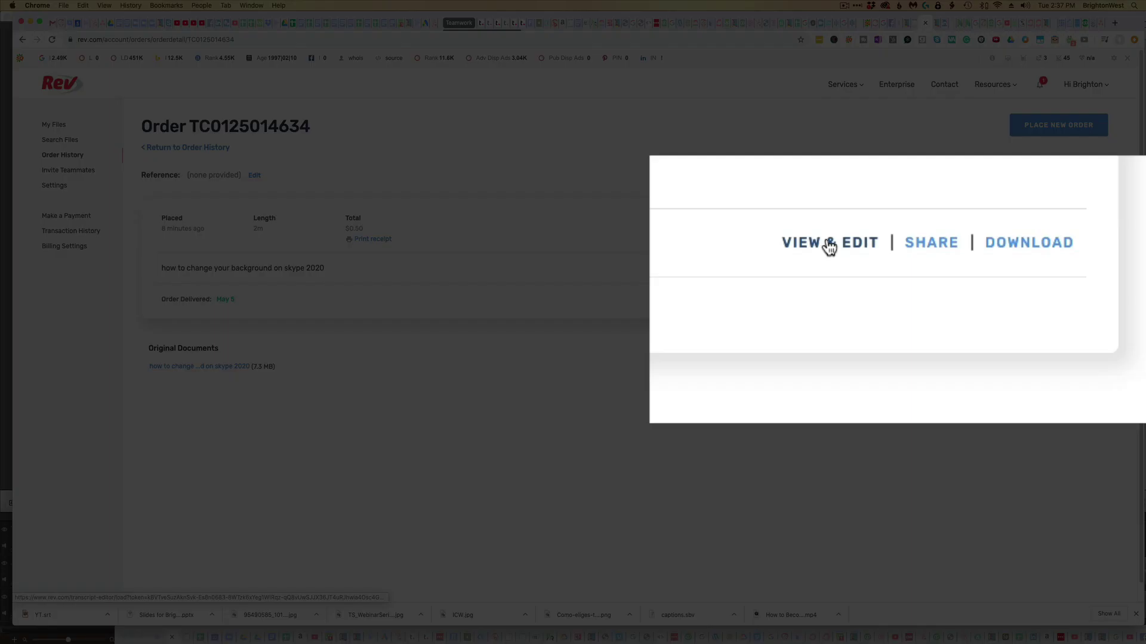
{"action": "left_click", "coordinate": [828, 245]}
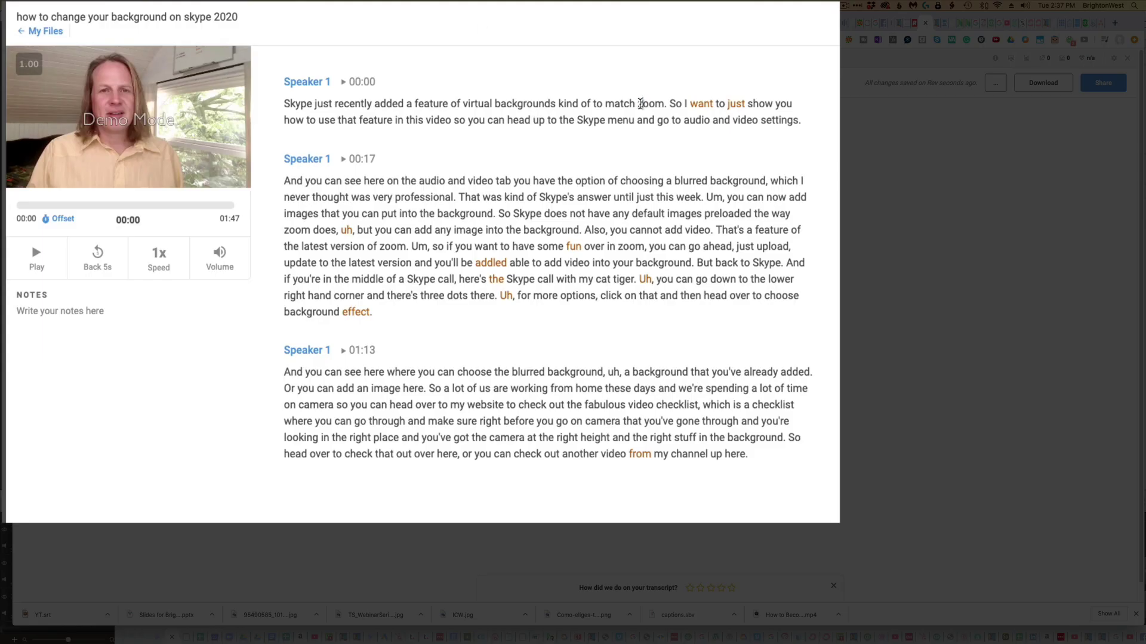
- Remove the Um and uh fillers and capitalise Zoom in the opening lines
{"action": "left_click", "coordinate": [641, 104]}
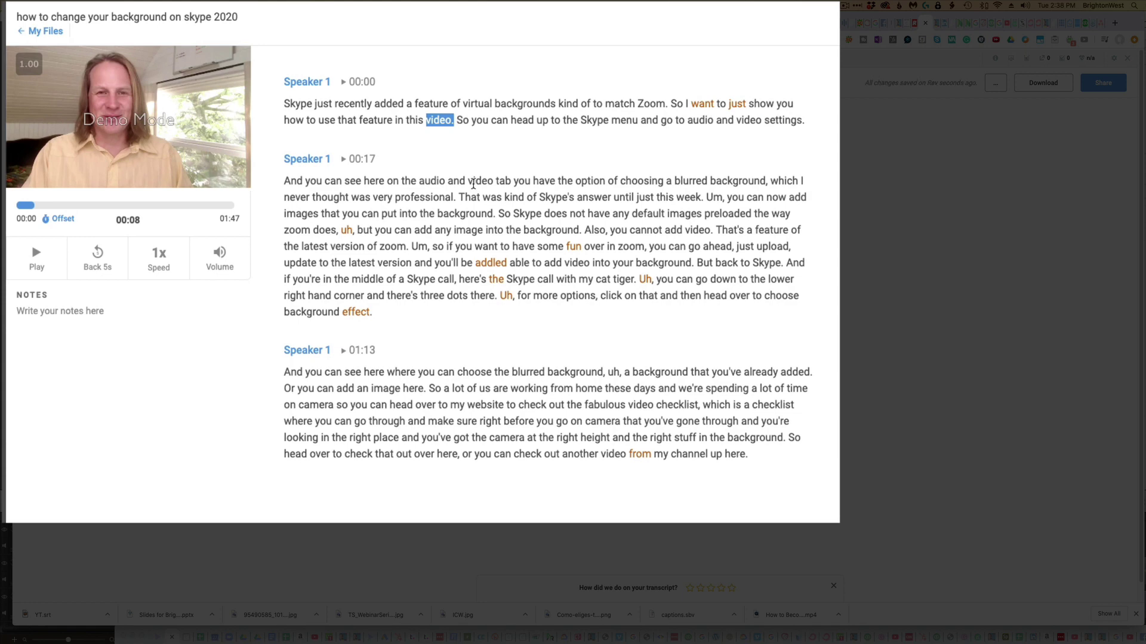
{"action": "left_click", "coordinate": [734, 198]}
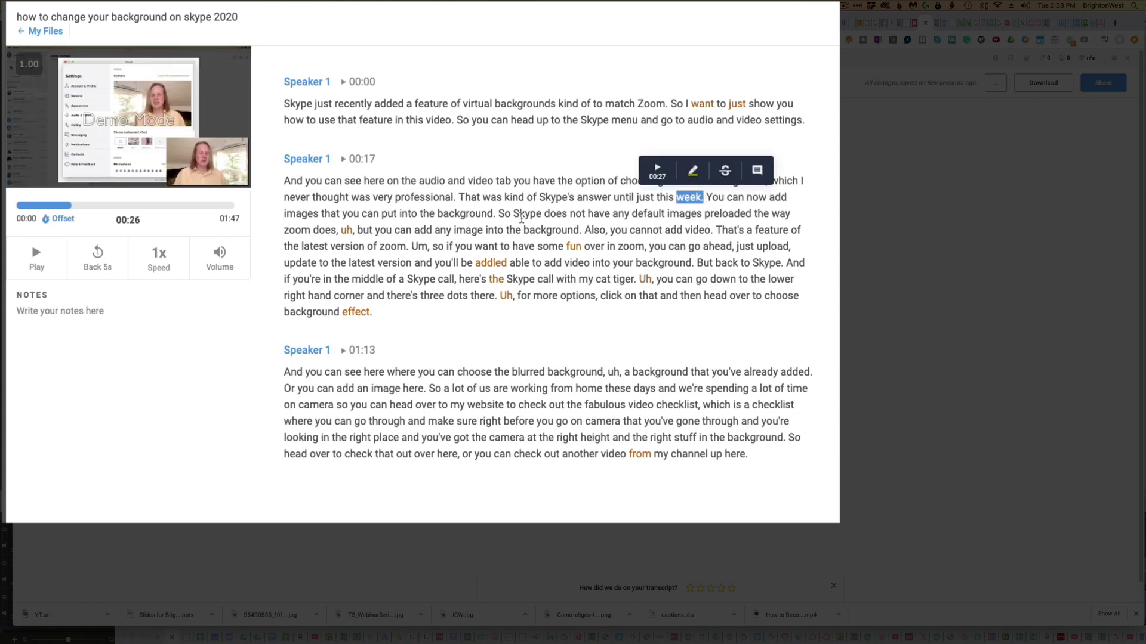
{"action": "key", "text": "BackSpace"}
{"action": "key", "text": "BackSpace"}
{"action": "key", "text": "BackSpace"}
{"action": "key", "text": "BackSpace"}
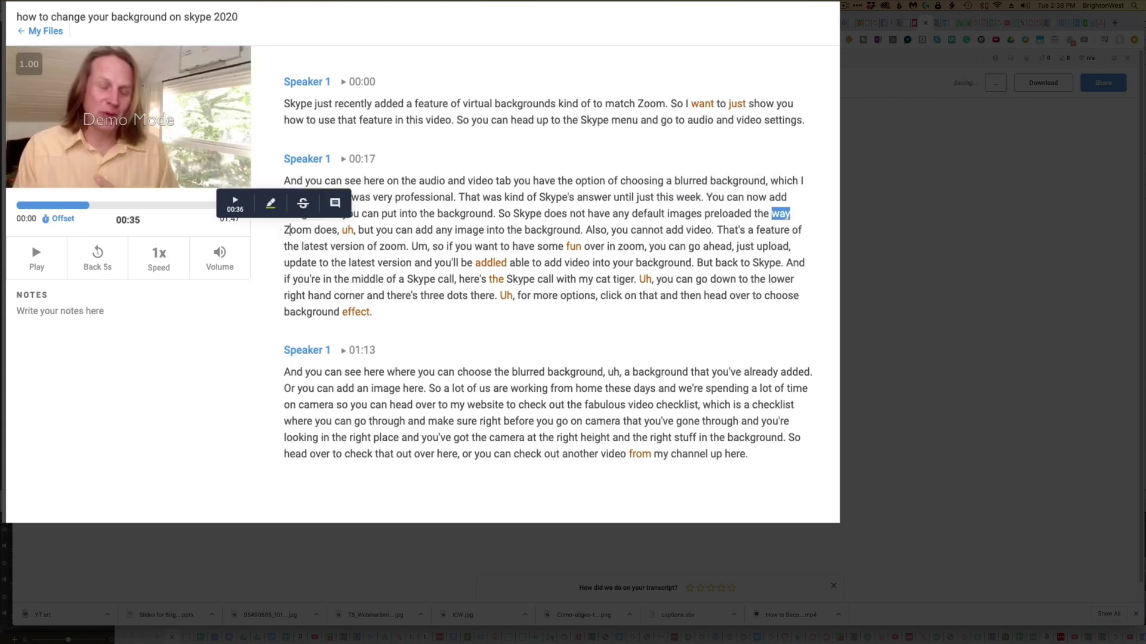
{"action": "left_click", "coordinate": [344, 231]}
{"action": "key", "text": "BackSpace"}
{"action": "key", "text": "BackSpace"}
{"action": "key", "text": "BackSpace"}
{"action": "key", "text": "BackSpace"}
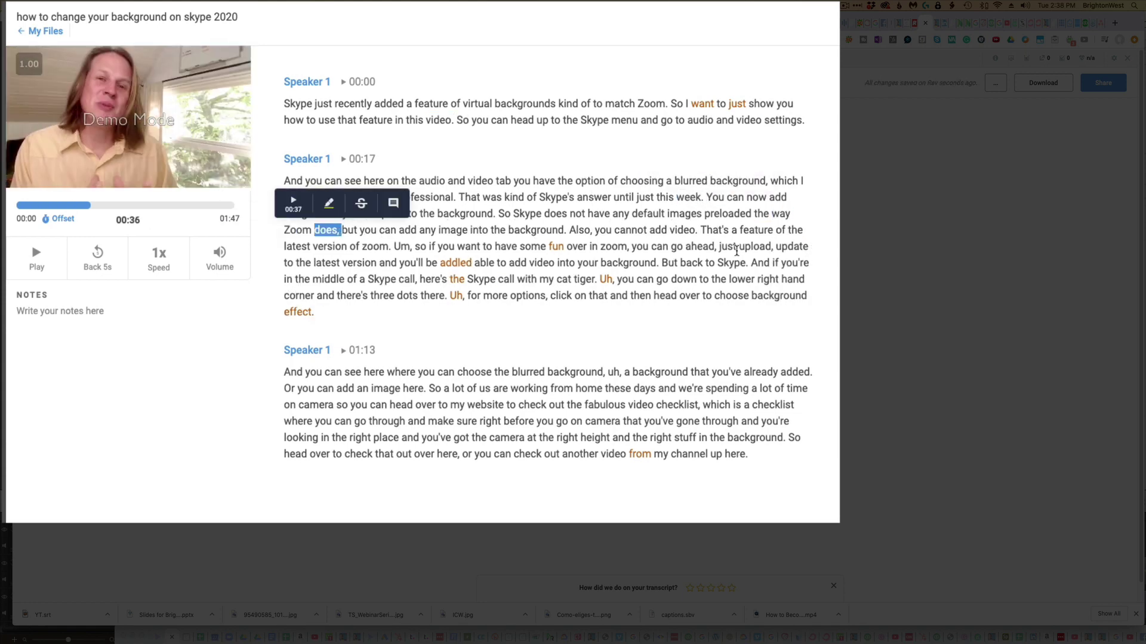
{"action": "left_click", "coordinate": [376, 246]}
{"action": "type", "text": "Zoom. So"}
{"action": "left_click", "coordinate": [595, 247]}
{"action": "type", "text": "Zoom,"}
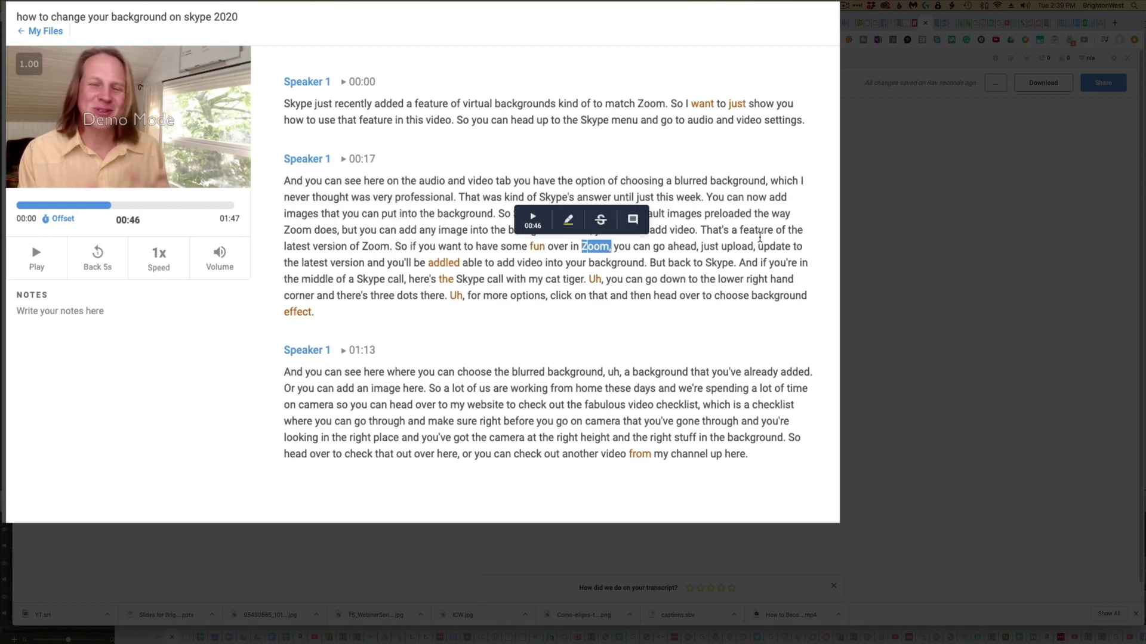
- Delete the stray words upload and addled, and capitalise Tiger and the following You
{"action": "left_click", "coordinate": [715, 247]}
{"action": "key", "text": "BackSpace"}
{"action": "key", "text": "BackSpace"}
{"action": "key", "text": "BackSpace"}
{"action": "key", "text": "BackSpace"}
{"action": "key", "text": "BackSpace"}
{"action": "key", "text": "BackSpace"}
{"action": "key", "text": "BackSpace"}
{"action": "key", "text": "BackSpace"}
{"action": "left_click", "coordinate": [416, 262]}
{"action": "key", "text": "BackSpace"}
{"action": "key", "text": "BackSpace"}
{"action": "key", "text": "BackSpace"}
{"action": "key", "text": "BackSpace"}
{"action": "key", "text": "BackSpace"}
{"action": "key", "text": "BackSpace"}
{"action": "key", "text": "BackSpace"}
{"action": "double_click", "coordinate": [500, 279]}
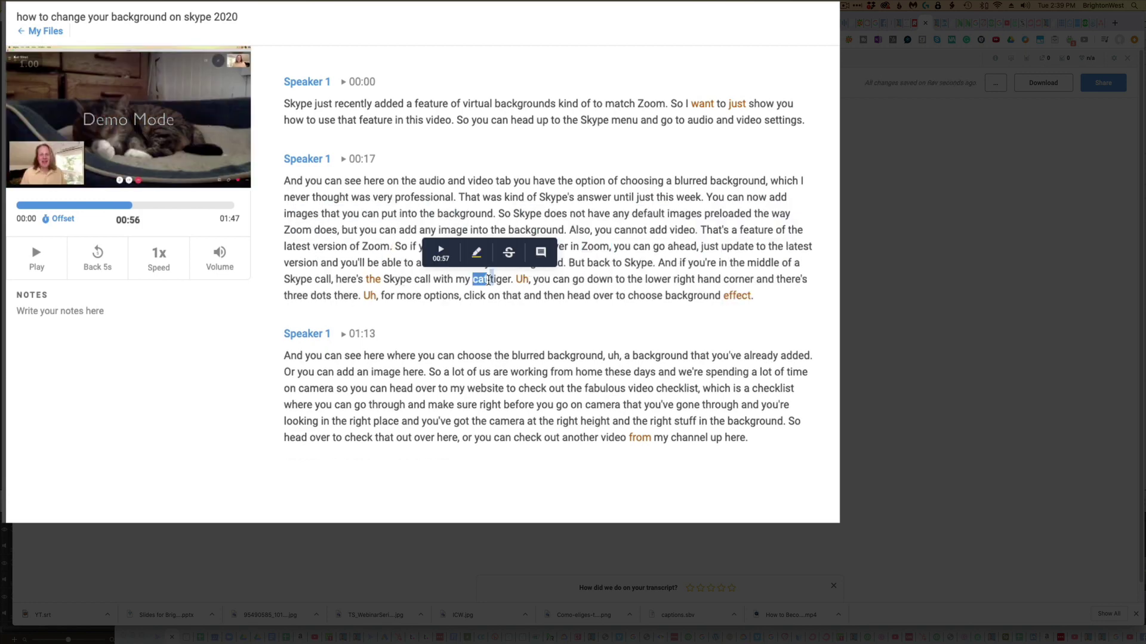
{"action": "type", "text": "Tiger."}
{"action": "left_click", "coordinate": [537, 279]}
{"action": "key", "text": "BackSpace"}
{"action": "key", "text": "BackSpace"}
{"action": "key", "text": "BackSpace"}
{"action": "key", "text": "BackSpace"}
{"action": "key", "text": "BackSpace"}
{"action": "type", "text": "Y"}
- Drop the remaining fillers, capitalise For, join the sentence after added, and capitalise Fabulous Video Checklist
{"action": "left_click", "coordinate": [385, 296]}
{"action": "key", "text": "BackSpace"}
{"action": "key", "text": "BackSpace"}
{"action": "key", "text": "BackSpace"}
{"action": "key", "text": "BackSpace"}
{"action": "key", "text": "BackSpace"}
{"action": "type", "text": "F"}
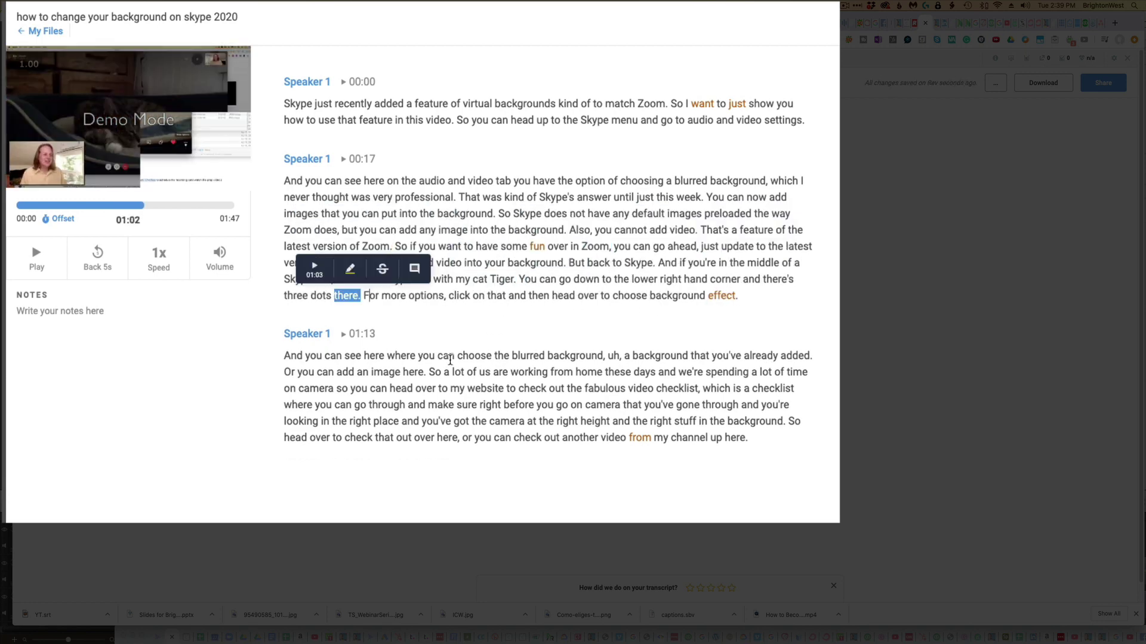
{"action": "left_click", "coordinate": [614, 356]}
{"action": "key", "text": "BackSpace"}
{"action": "key", "text": "BackSpace"}
{"action": "key", "text": "BackSpace"}
{"action": "key", "text": "BackSpace"}
{"action": "left_click", "coordinate": [781, 356]}
{"action": "key", "text": "Delete"}
{"action": "key", "text": "Delete"}
{"action": "key", "text": "Delete"}
{"action": "type", "text": ", or"}
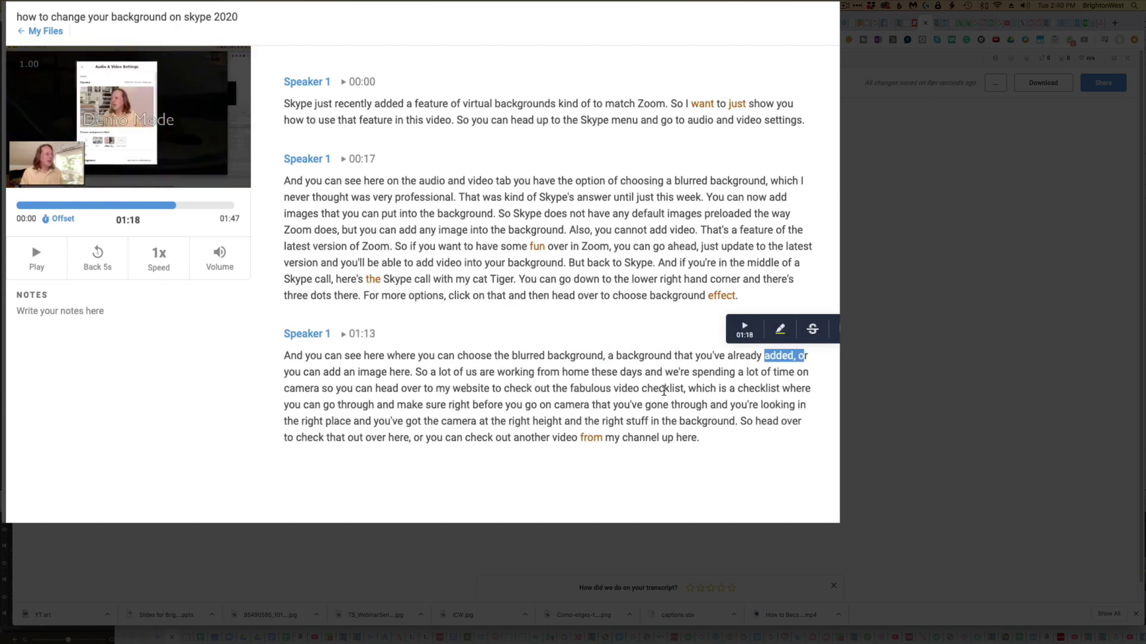
{"action": "left_click", "coordinate": [628, 388]}
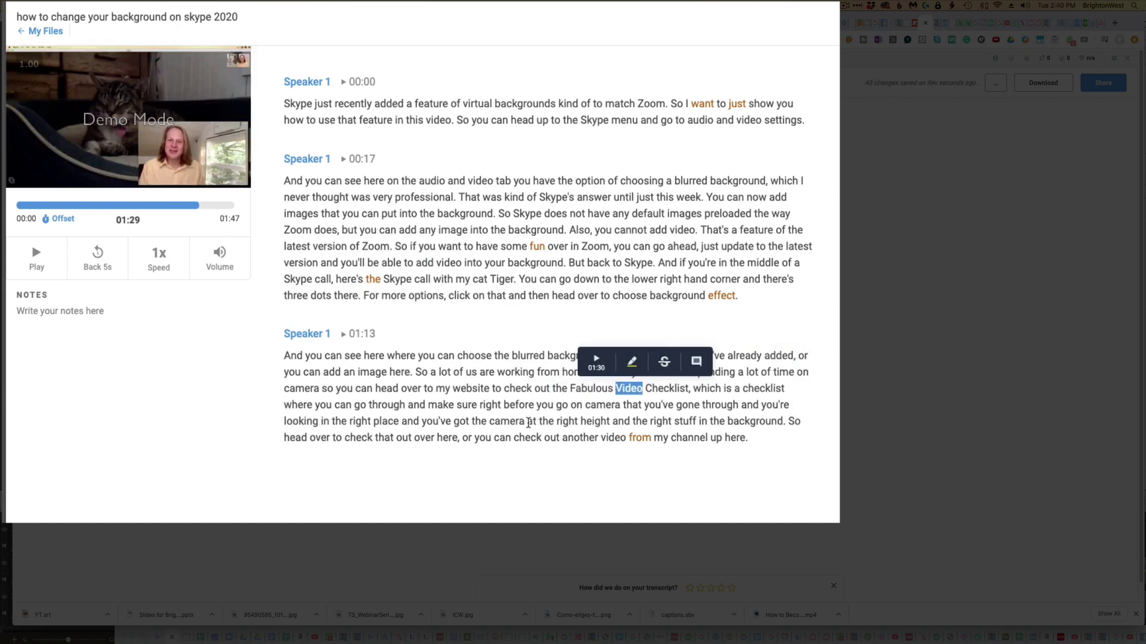
{"action": "left_click", "coordinate": [755, 434]}
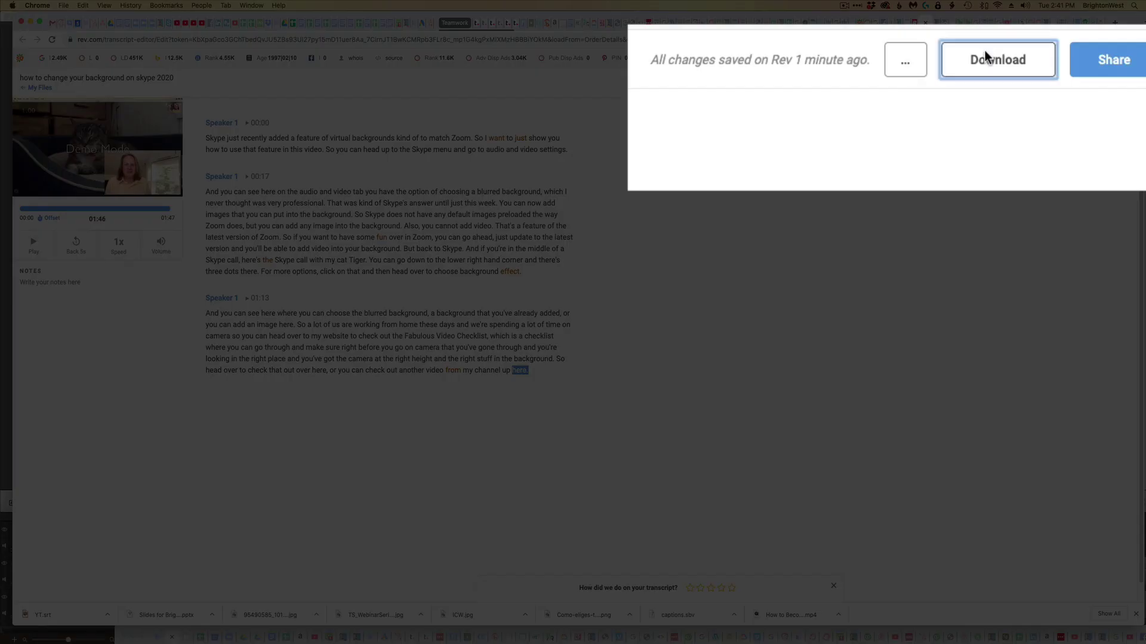
- Export the transcript as SubRip (*.srt) captions and save it as Rev.srt
{"action": "left_click", "coordinate": [1037, 80]}
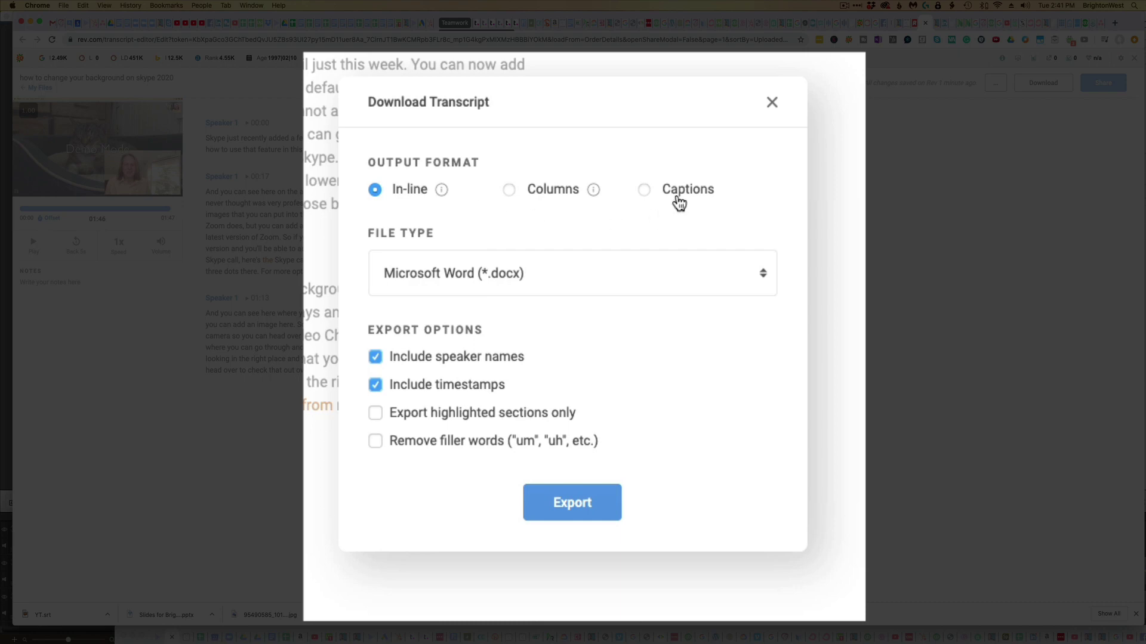
{"action": "left_click", "coordinate": [644, 189]}
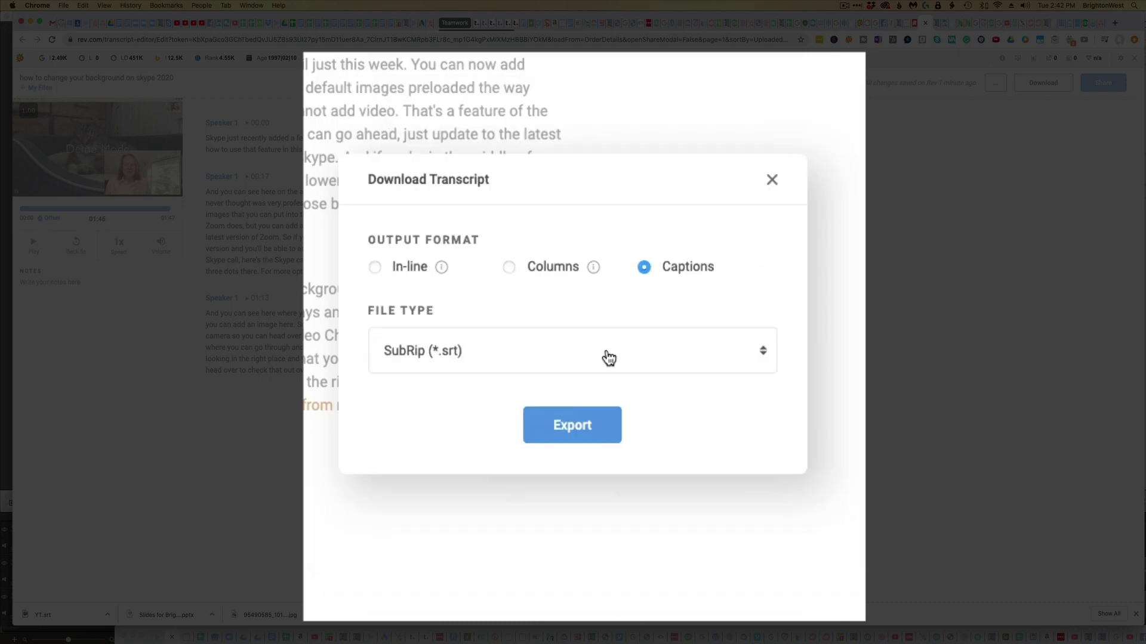
{"action": "left_click", "coordinate": [560, 428]}
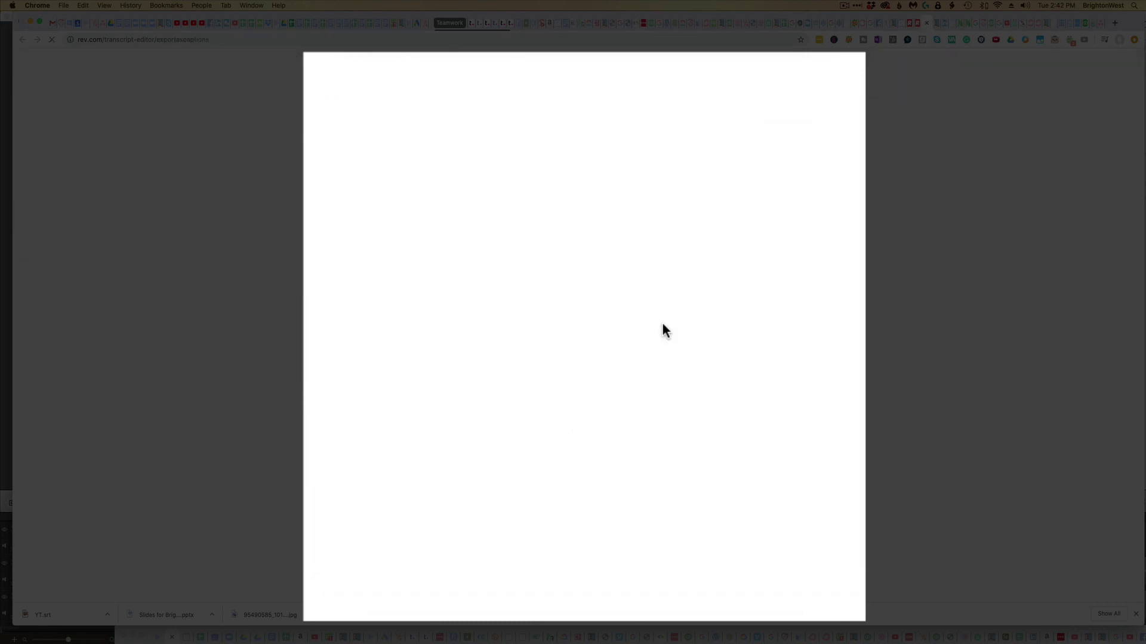
{"action": "type", "text": "Rev.sr"}
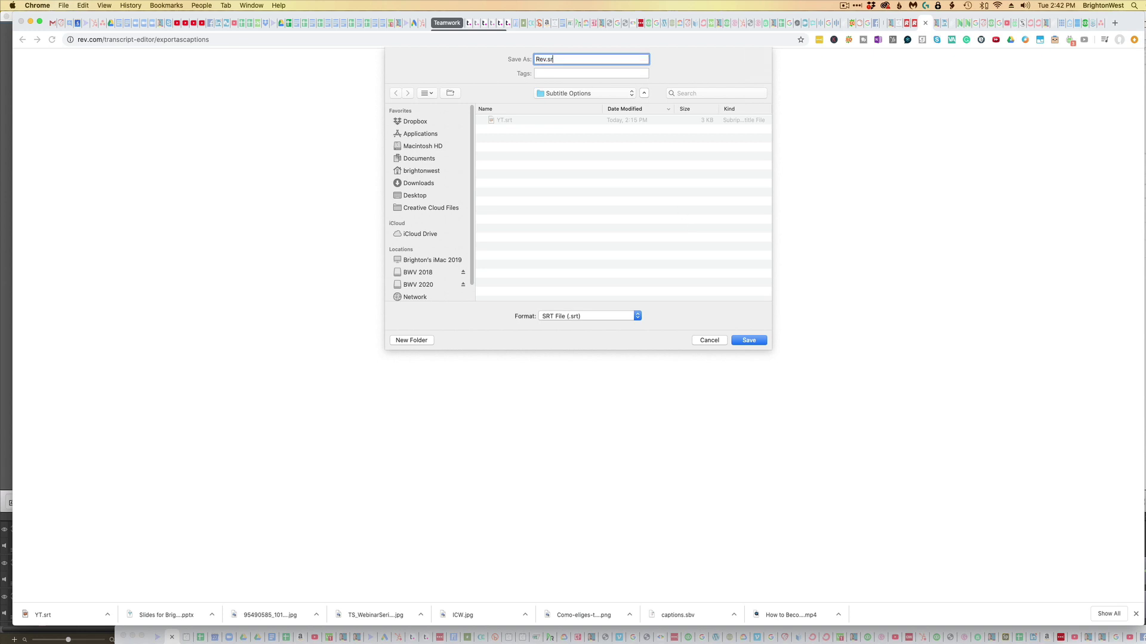
{"action": "type", "text": "t"}
{"action": "key", "text": "Return"}
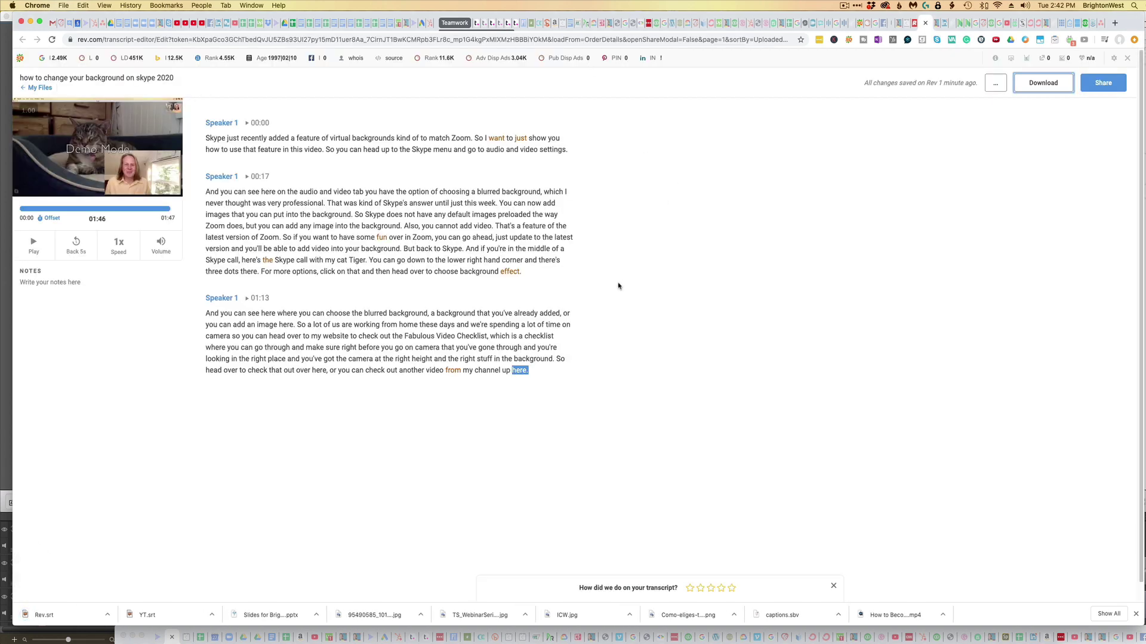
- Upload Rev.srt from the Subtitle Options folder as the video's with-timing subtitle file
{"action": "left_click", "coordinate": [179, 24]}
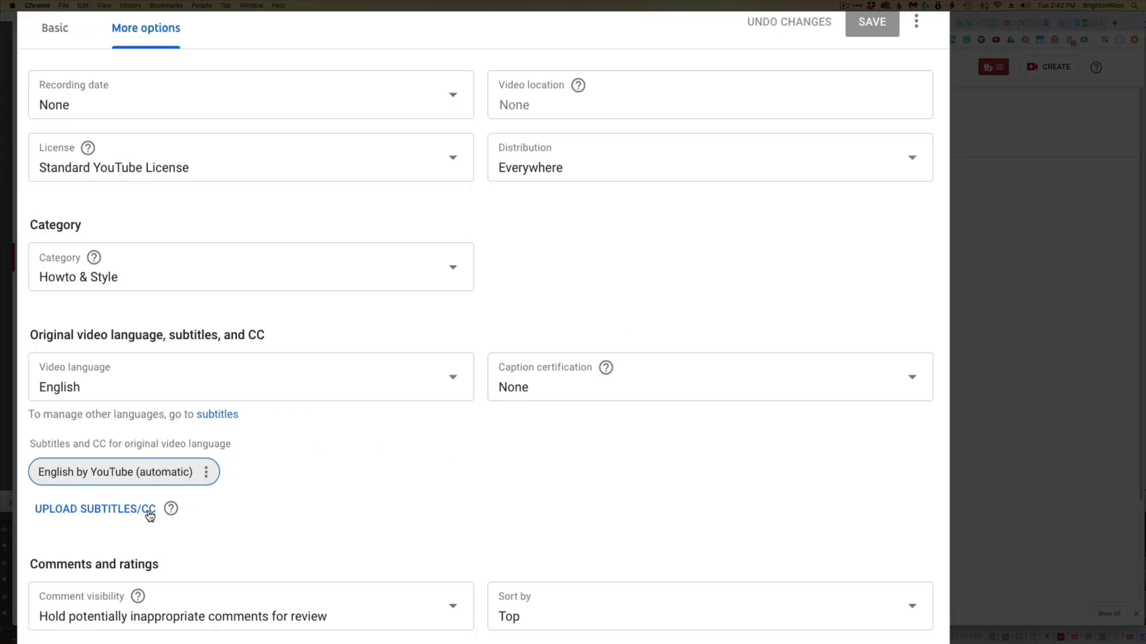
{"action": "left_click", "coordinate": [146, 512]}
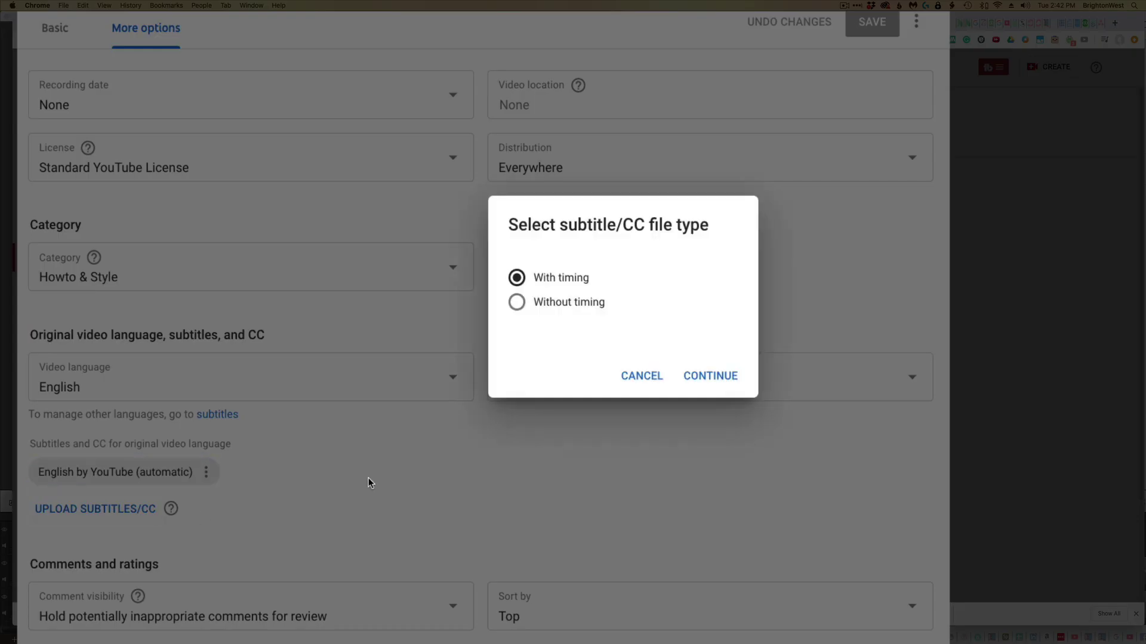
{"action": "left_click", "coordinate": [706, 377]}
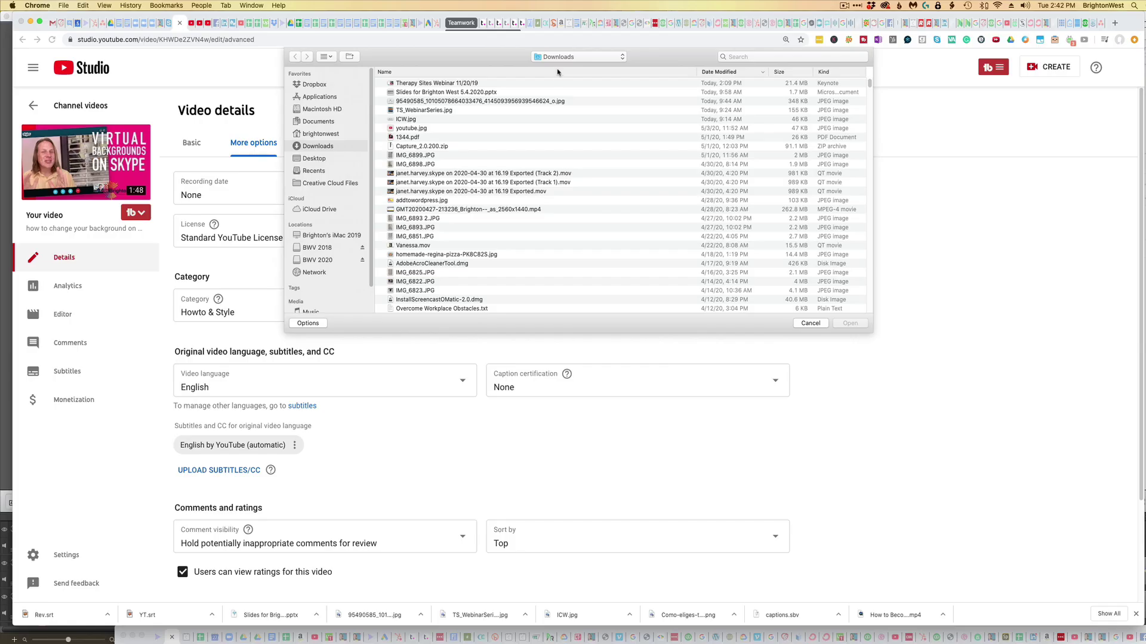
{"action": "left_click", "coordinate": [557, 57]}
{"action": "left_click", "coordinate": [566, 111]}
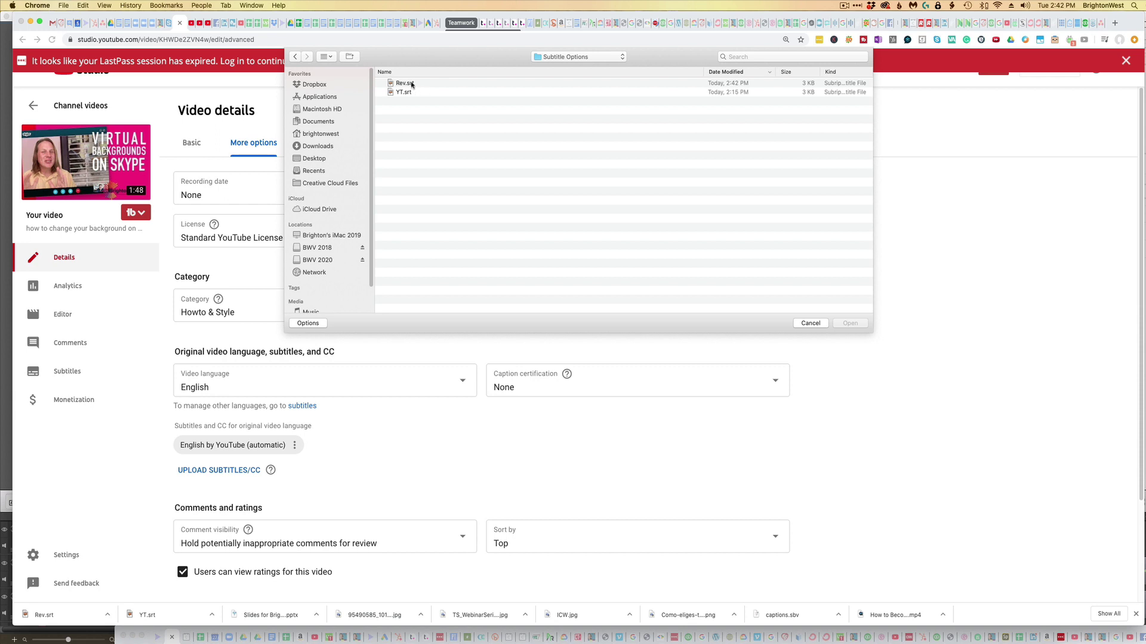
{"action": "left_click", "coordinate": [410, 84]}
{"action": "double_click", "coordinate": [411, 83]}
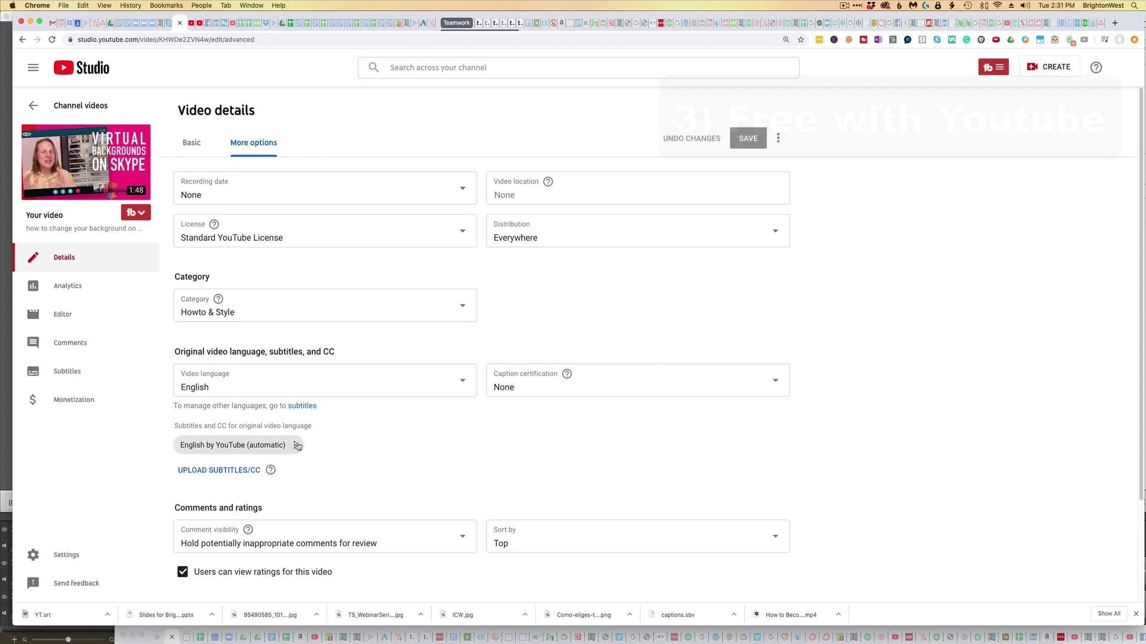
- Open the English by YouTube (automatic) captions in Classic Studio and pause the preview video
{"action": "left_click_drag", "start_coordinate": [297, 445], "coordinate": [253, 449]}
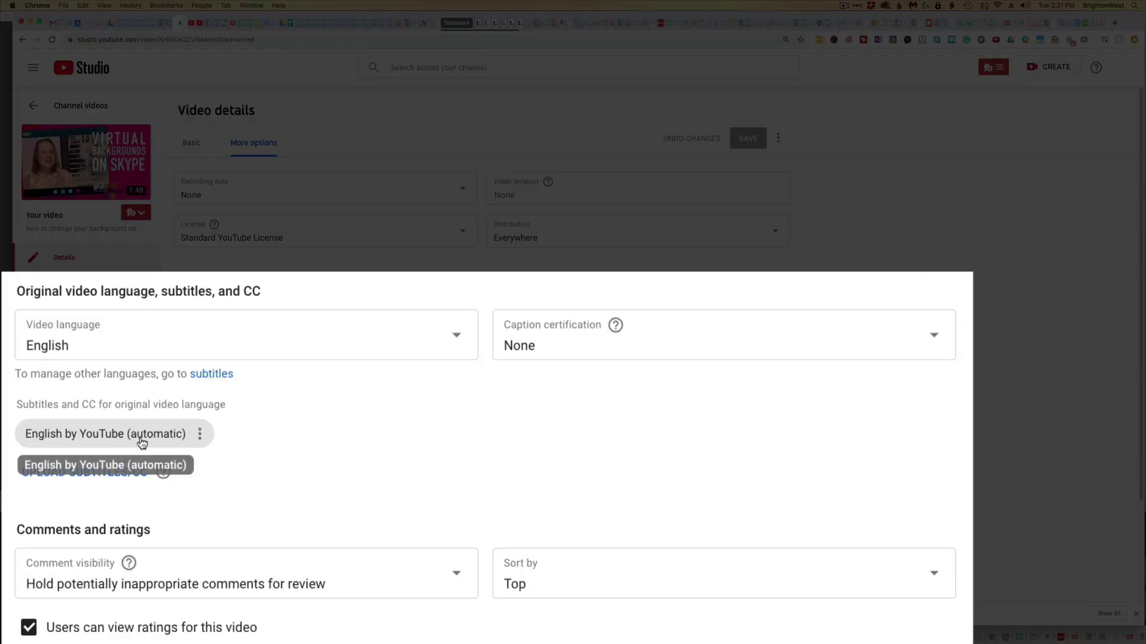
{"action": "left_click", "coordinate": [202, 435]}
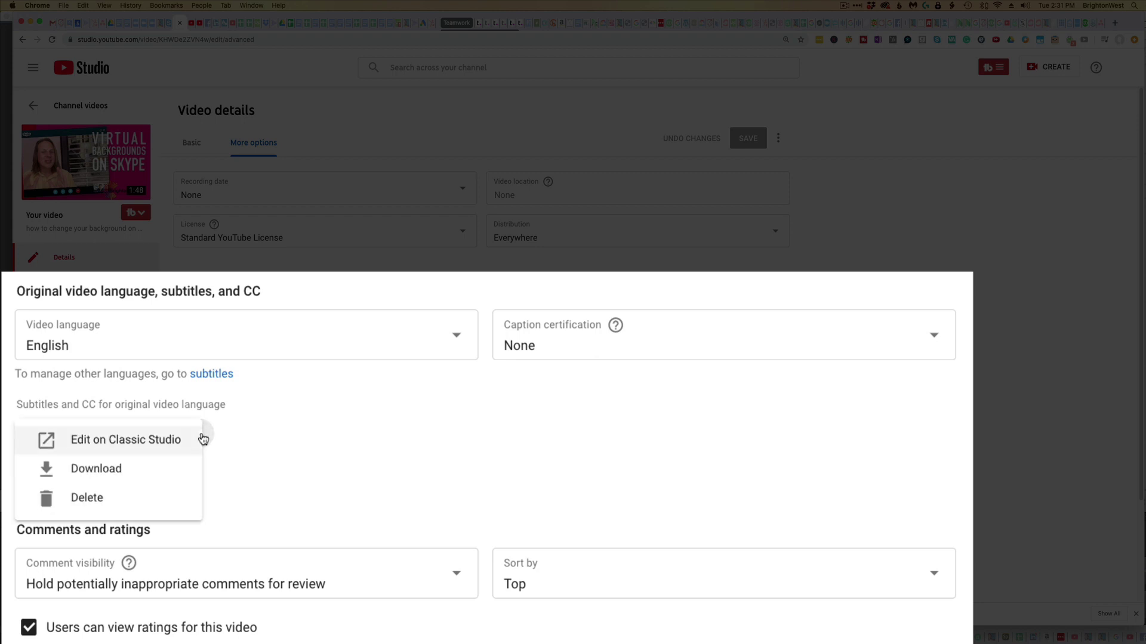
{"action": "left_click", "coordinate": [131, 442]}
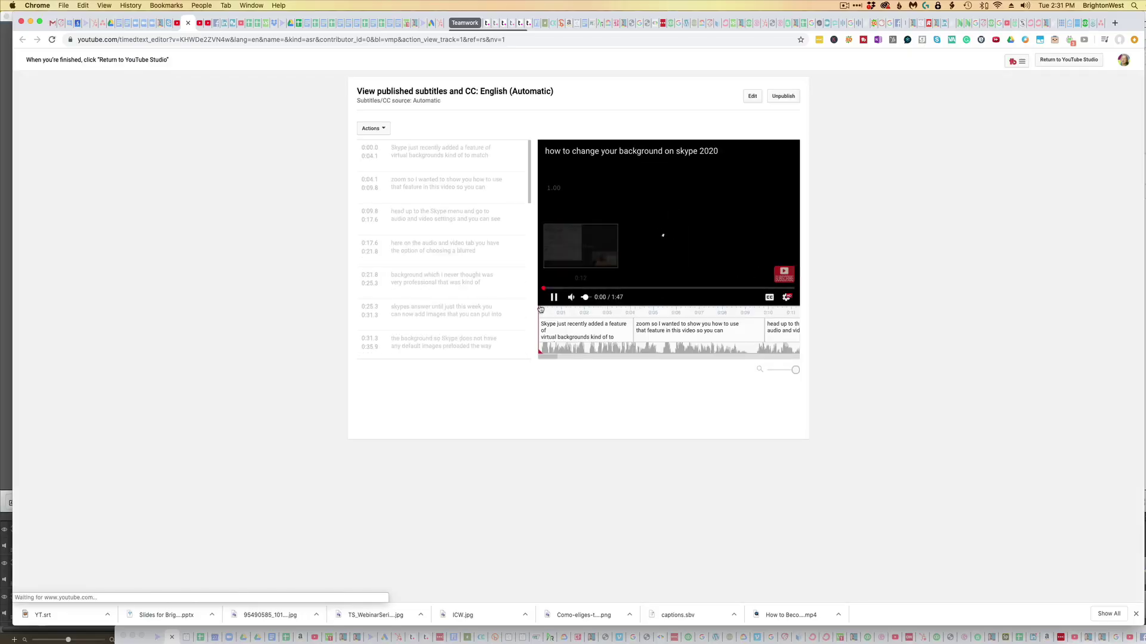
{"action": "left_click", "coordinate": [554, 297]}
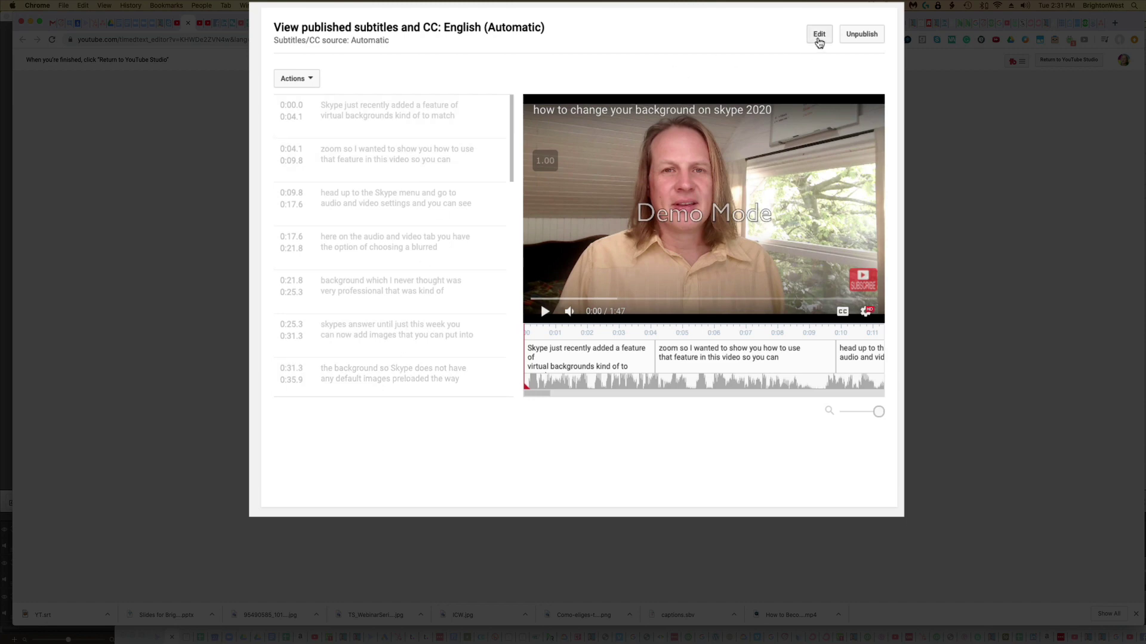
- Edit the English automatic captions through the final line 'channel up here.' and save them to Drafts
{"action": "left_click", "coordinate": [818, 37]}
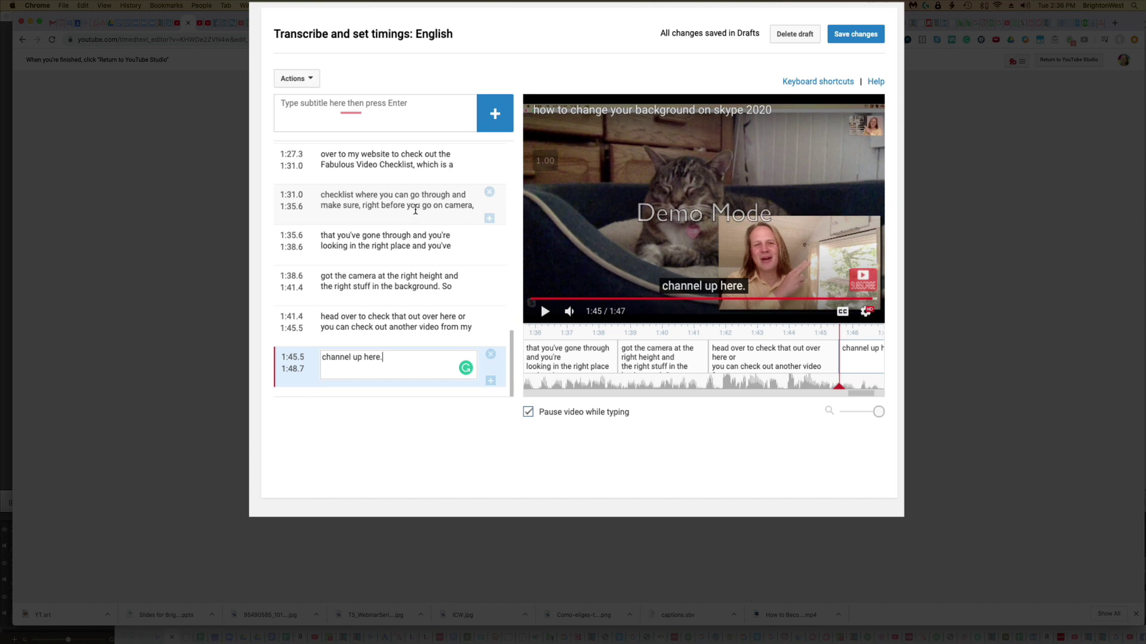
{"action": "left_click", "coordinate": [864, 35]}
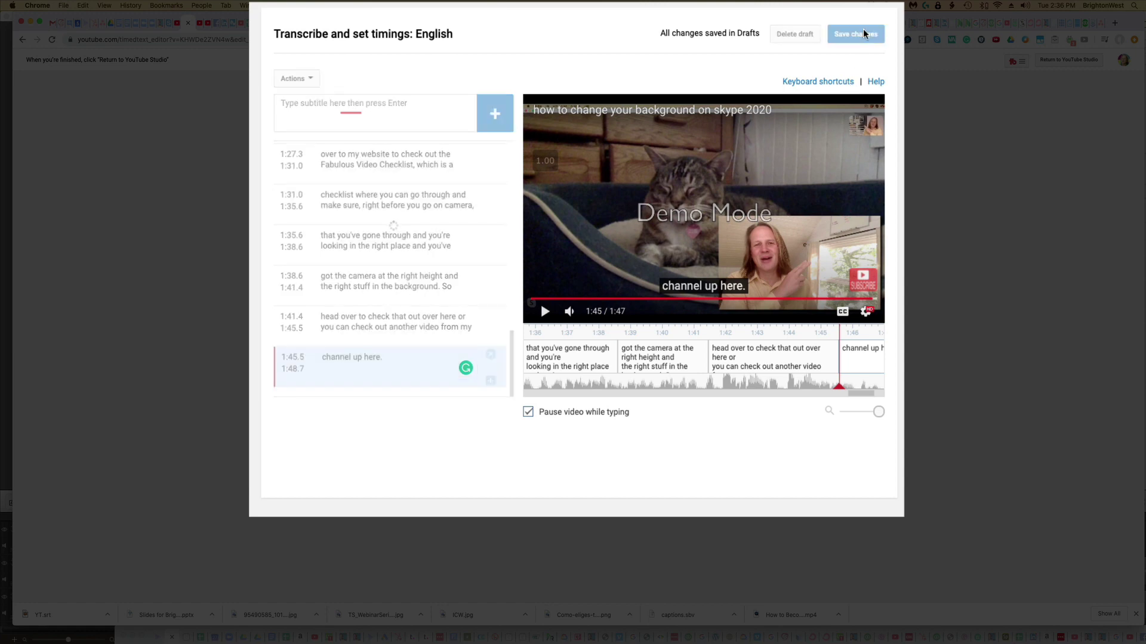